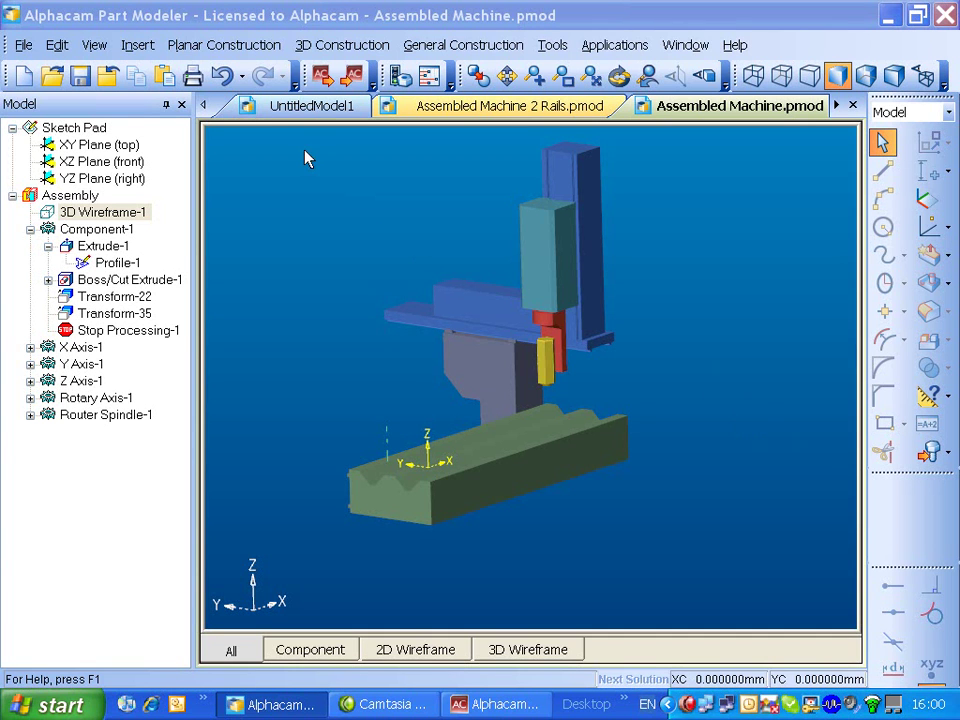
Step: Send the Assembled Machine model from Part Modeler to Alphacam Ultimate Router and bring its imported solids into view
left_click(322, 78)
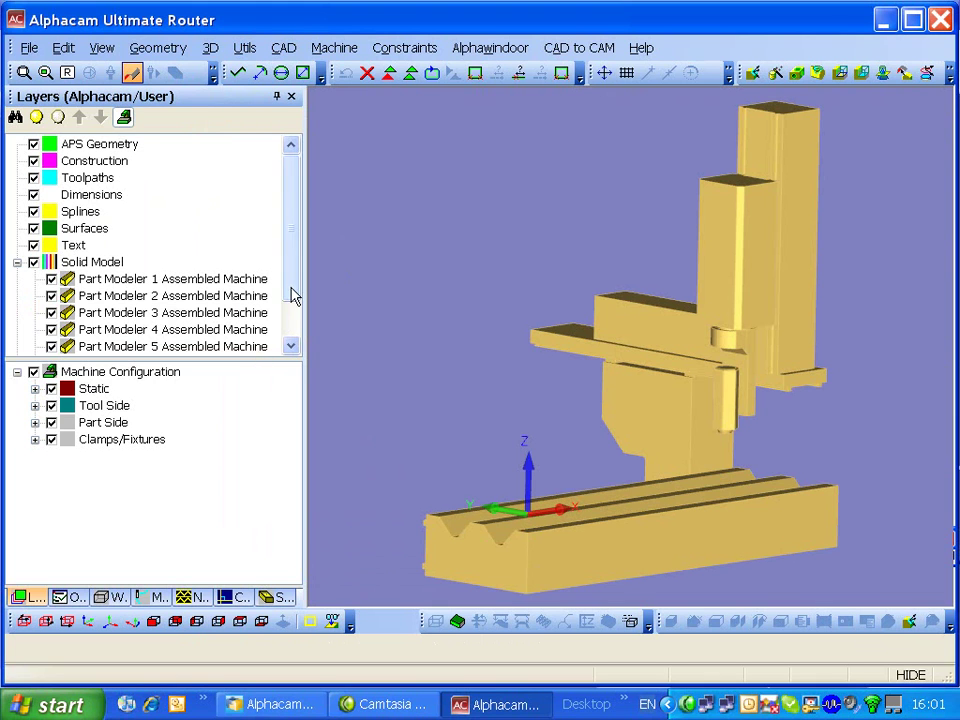
scroll(293, 296, "down", 1)
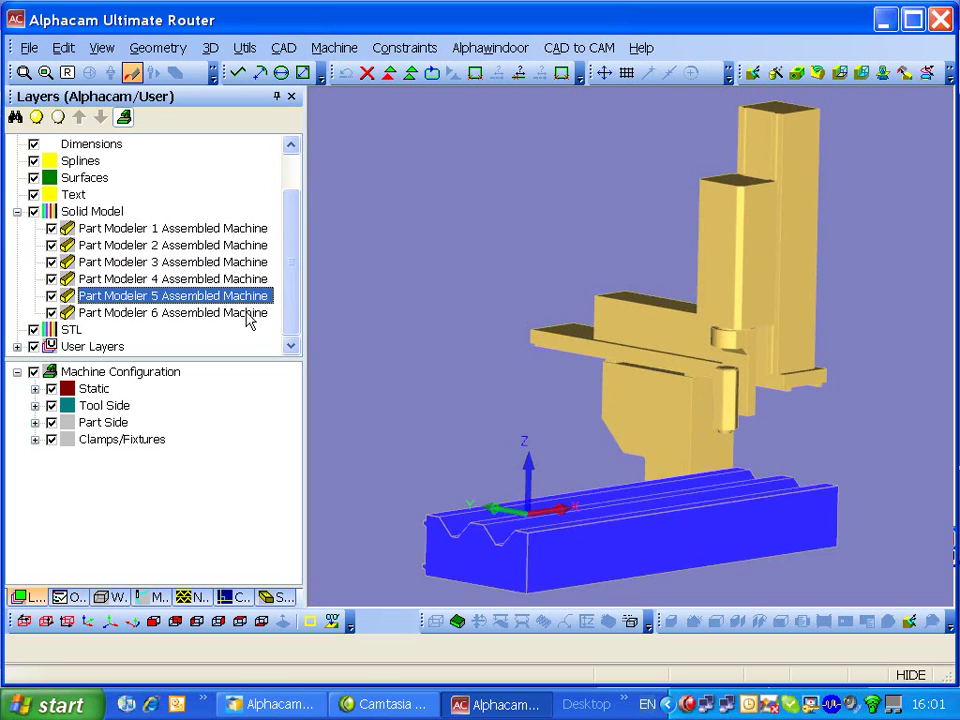
Step: Define the grooved machine bed as a component named BASE that moves with None, and check it among the static components
left_click(333, 48)
mouse_move(368, 185)
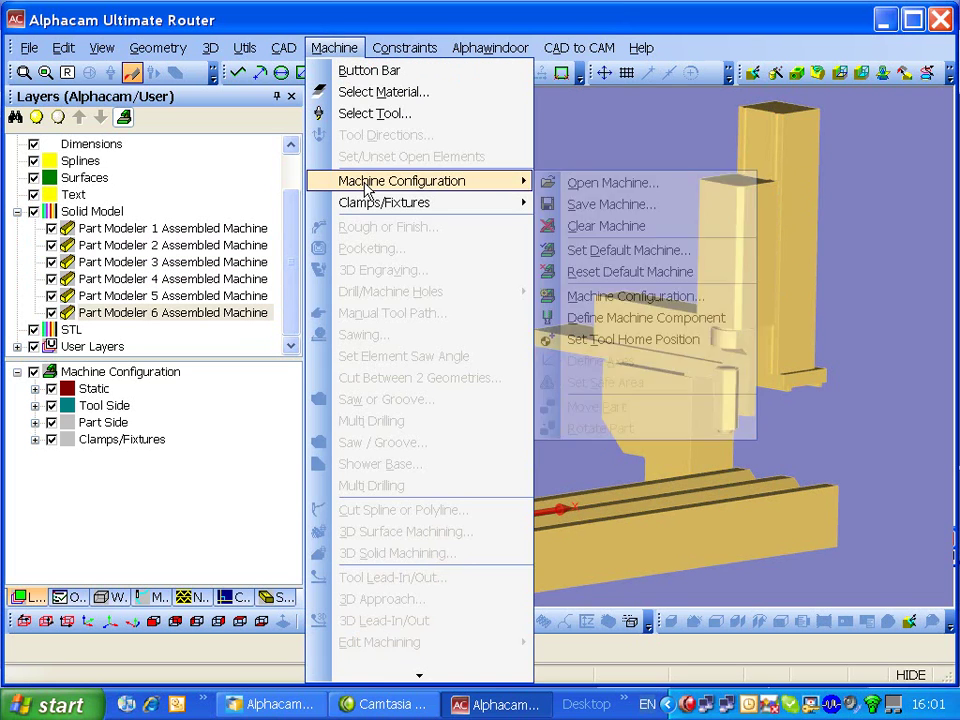
left_click(655, 318)
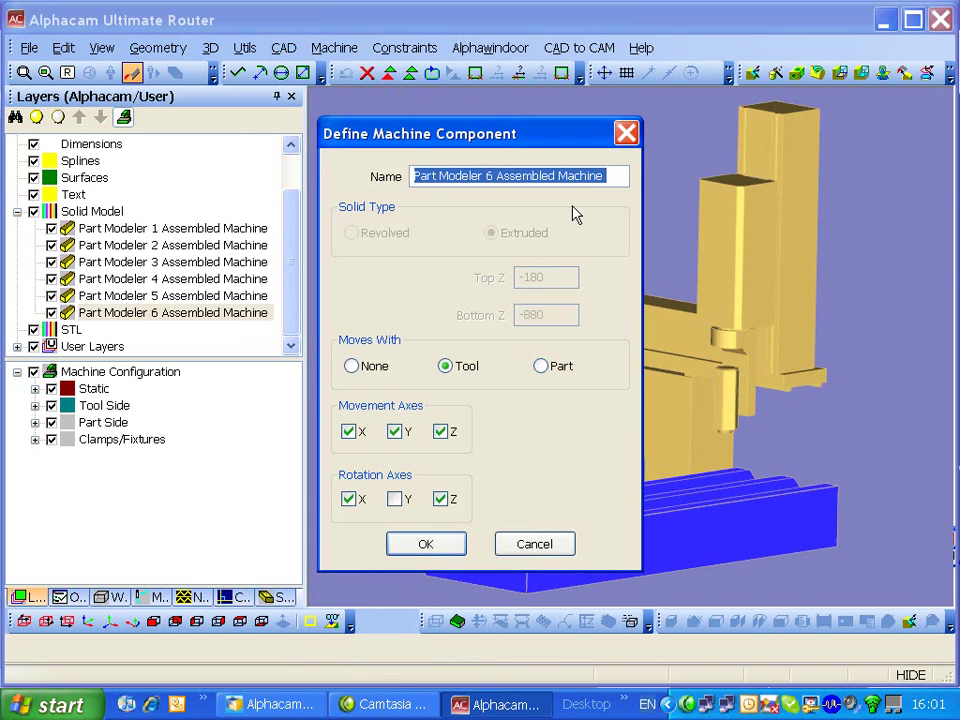
type("BASE")
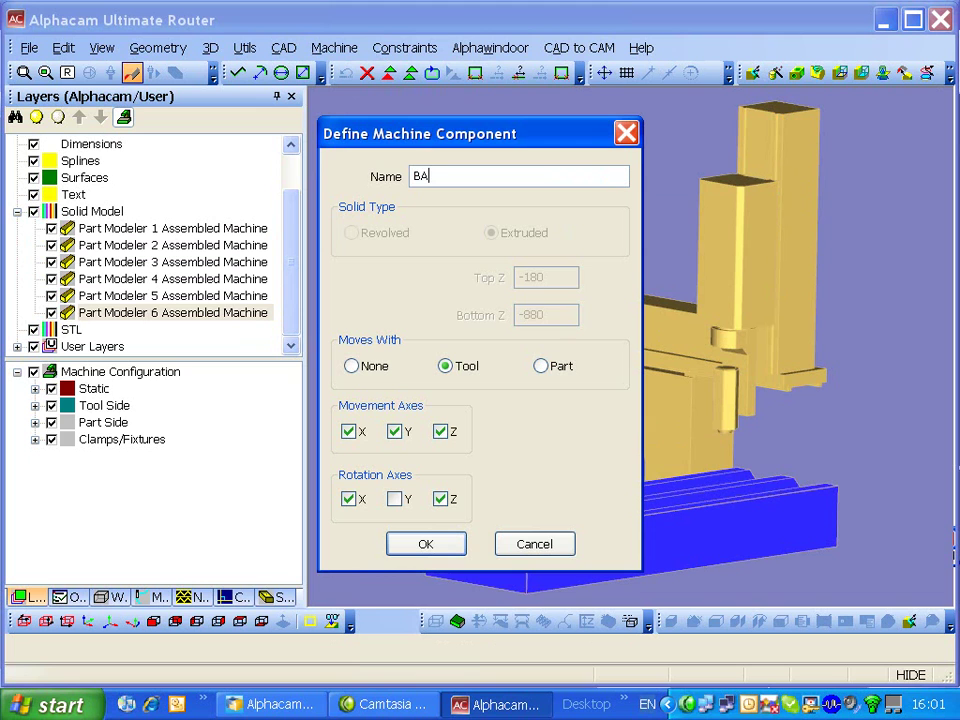
left_click(351, 366)
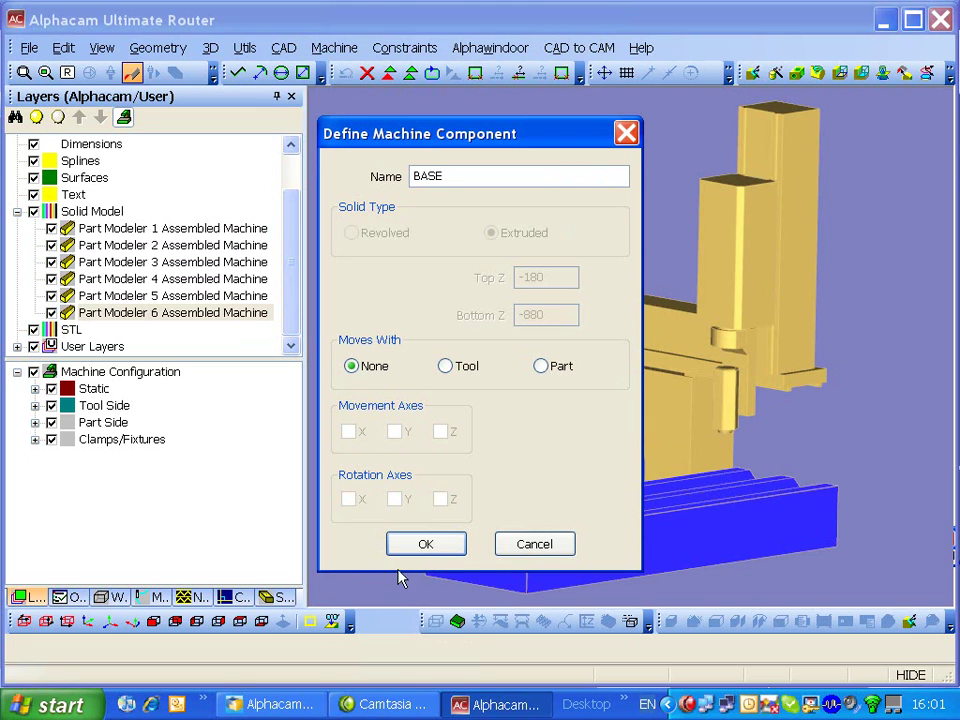
left_click(424, 546)
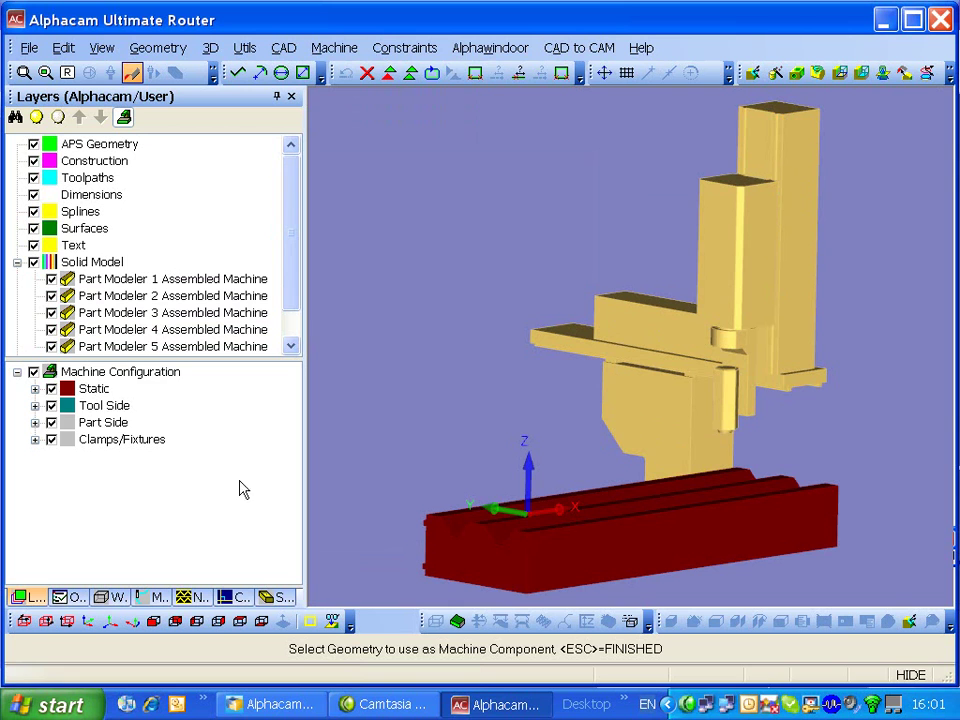
left_click(35, 388)
left_click(52, 405)
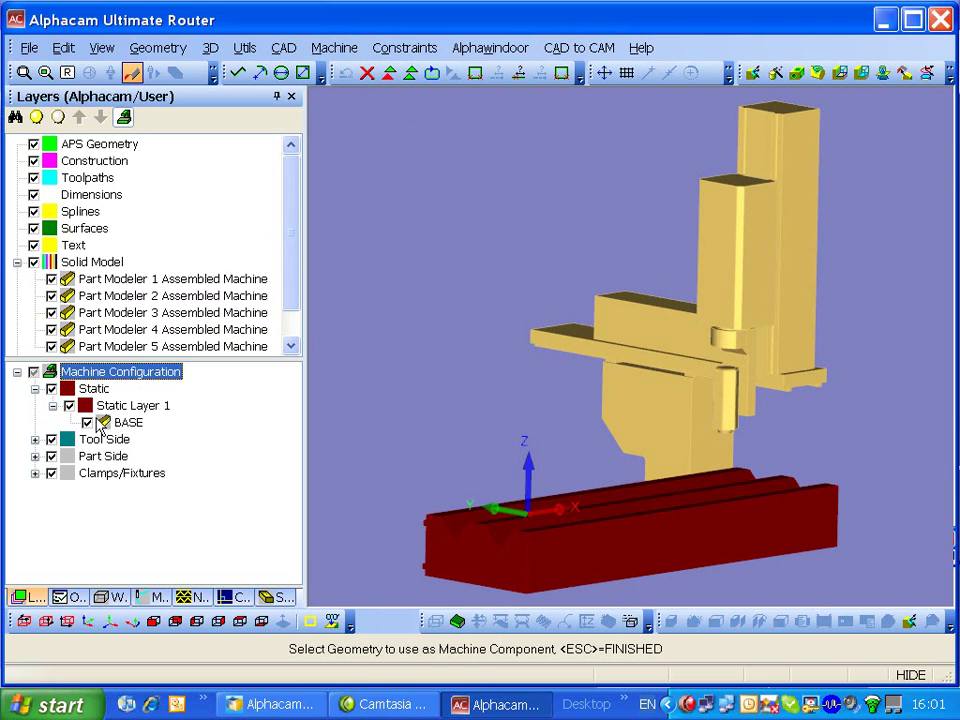
left_click(102, 423)
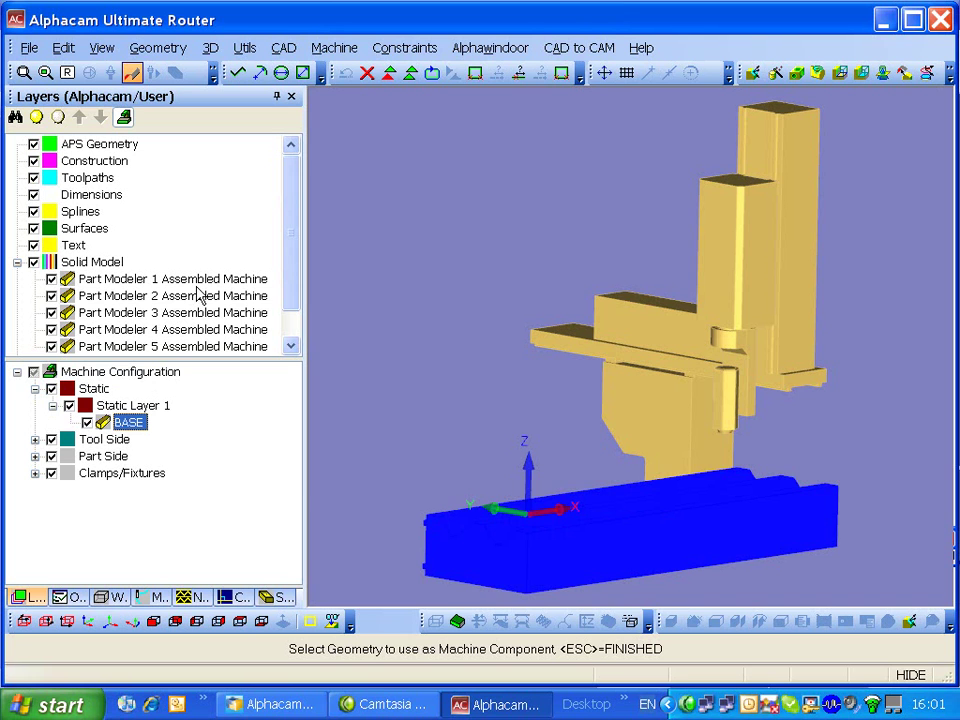
Step: Define the support column above the bed as component X, moving with the tool along the X axis
left_click(697, 432)
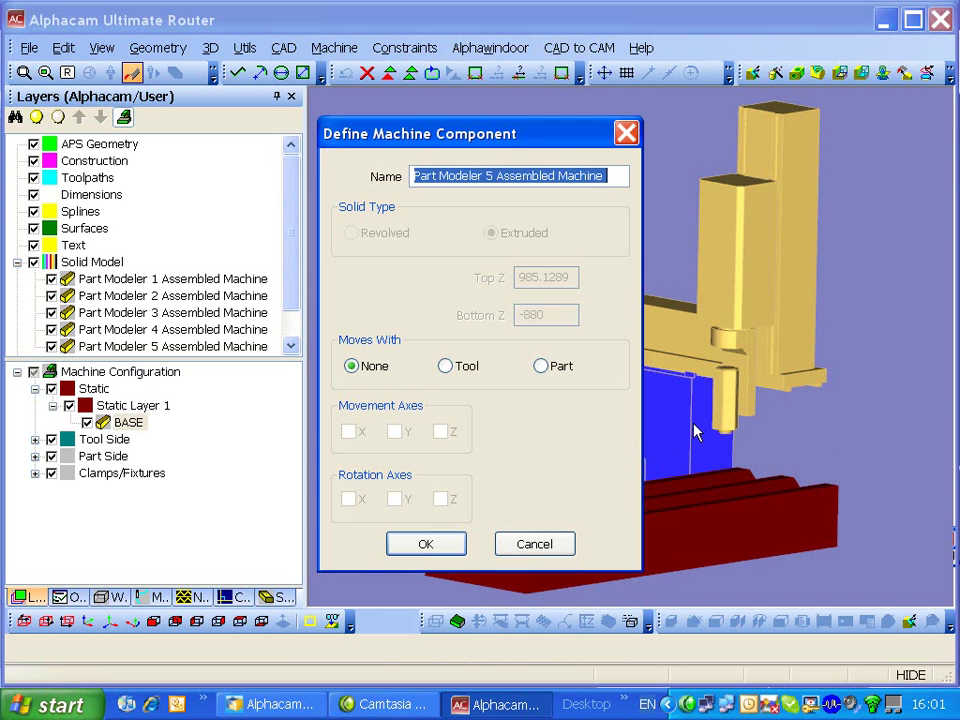
type("X")
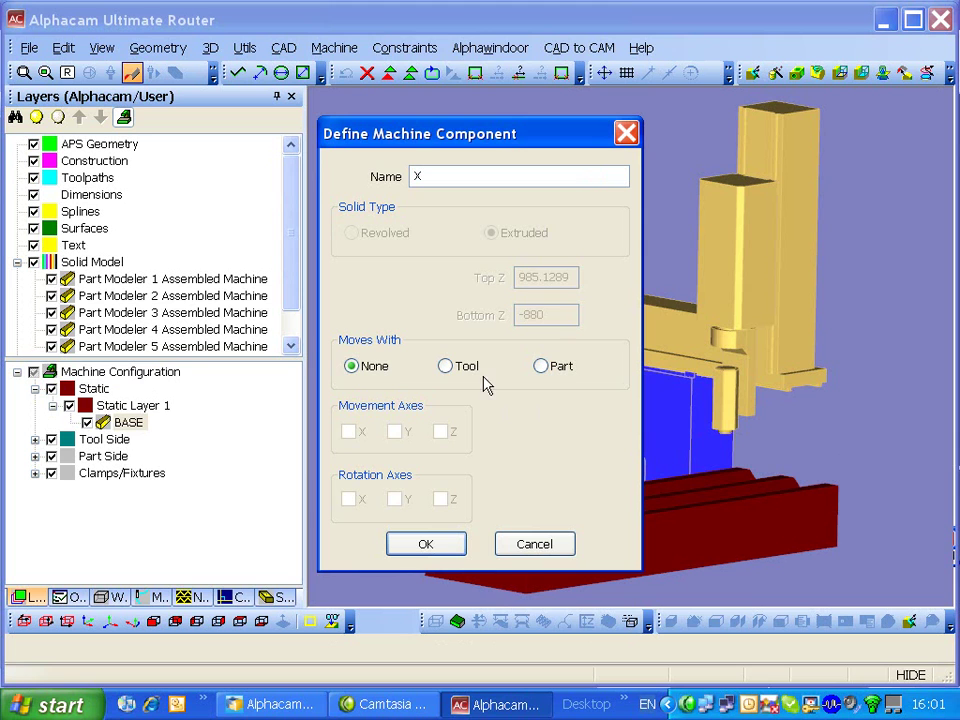
left_click(445, 366)
left_click(349, 432)
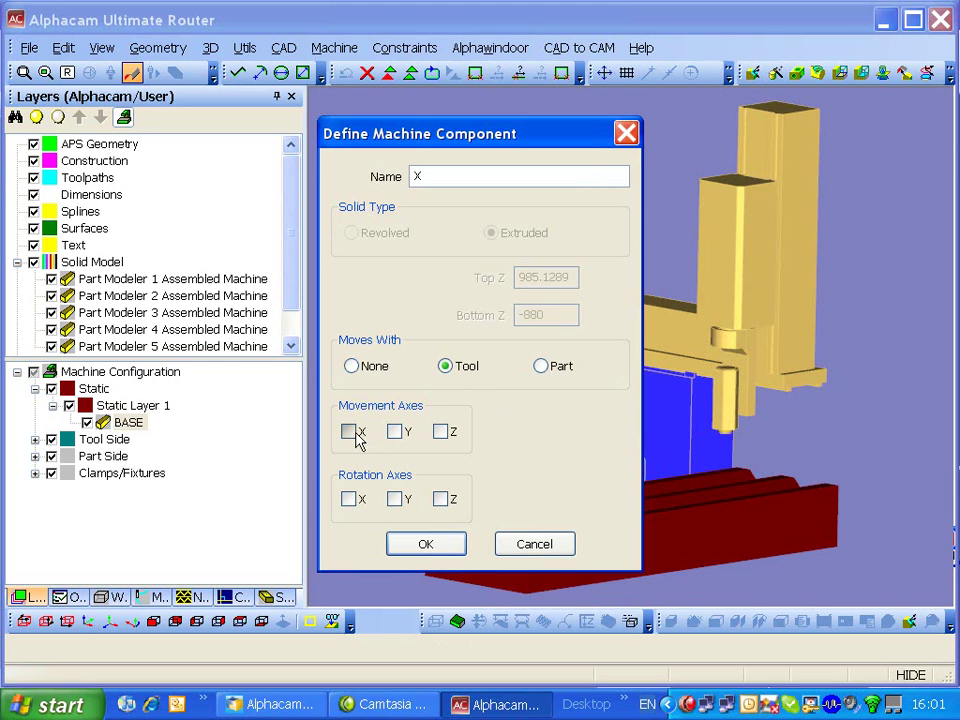
left_click(423, 548)
Step: Define the horizontal arm with its tall upright as component Y, moving with the tool along the X and Y axes
left_click(693, 338)
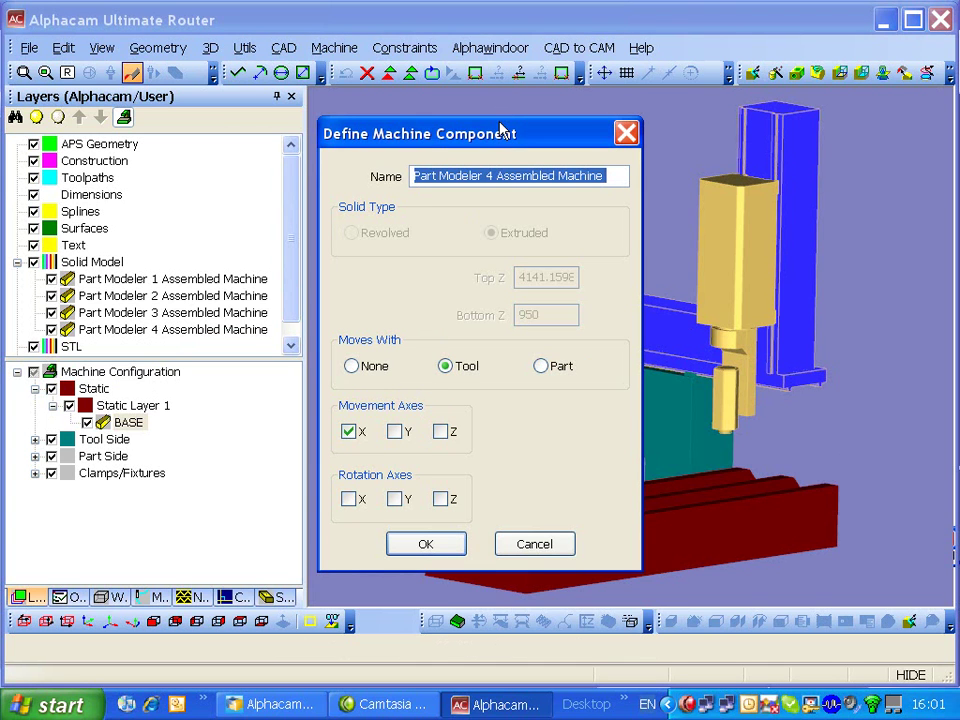
type("Y")
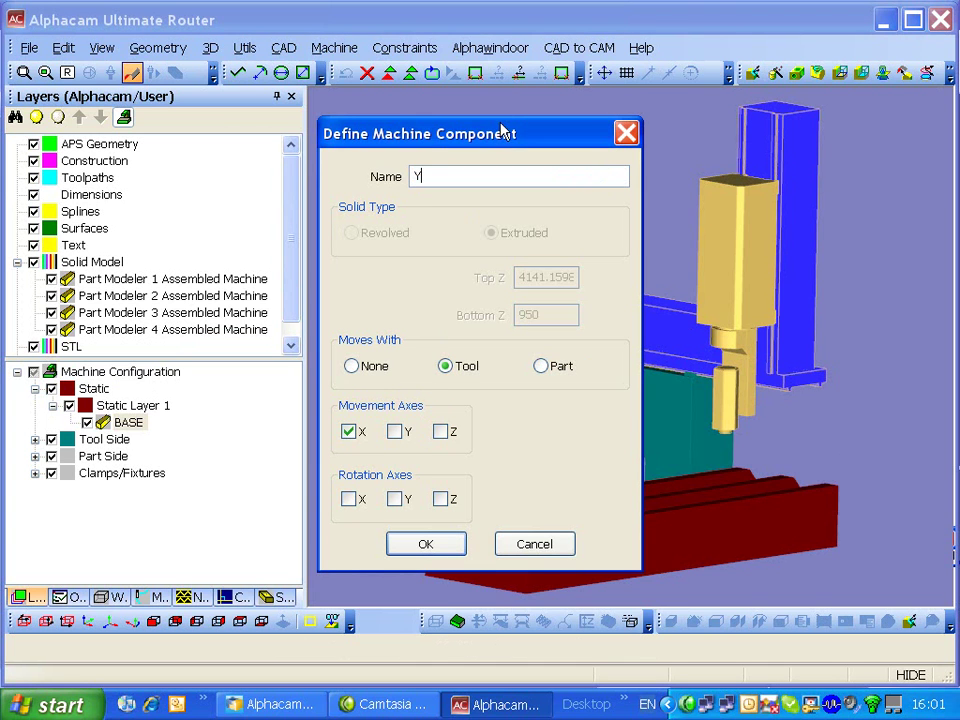
left_click(396, 434)
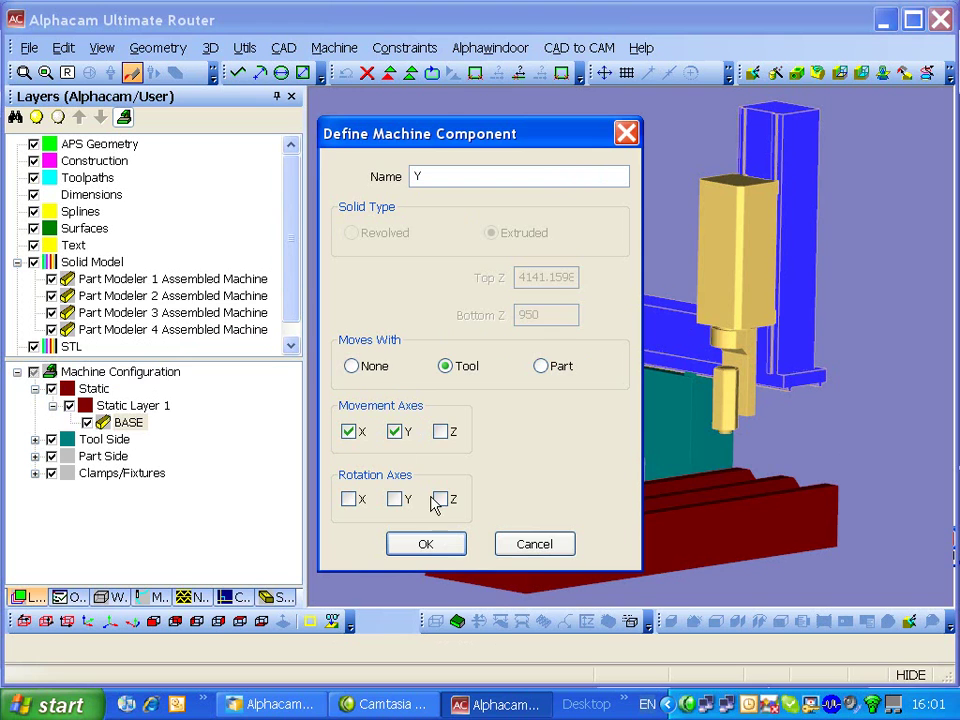
left_click(426, 548)
Step: Define the vertical head block as component Z, moving with the tool along the X, Y and Z axes
left_click(752, 255)
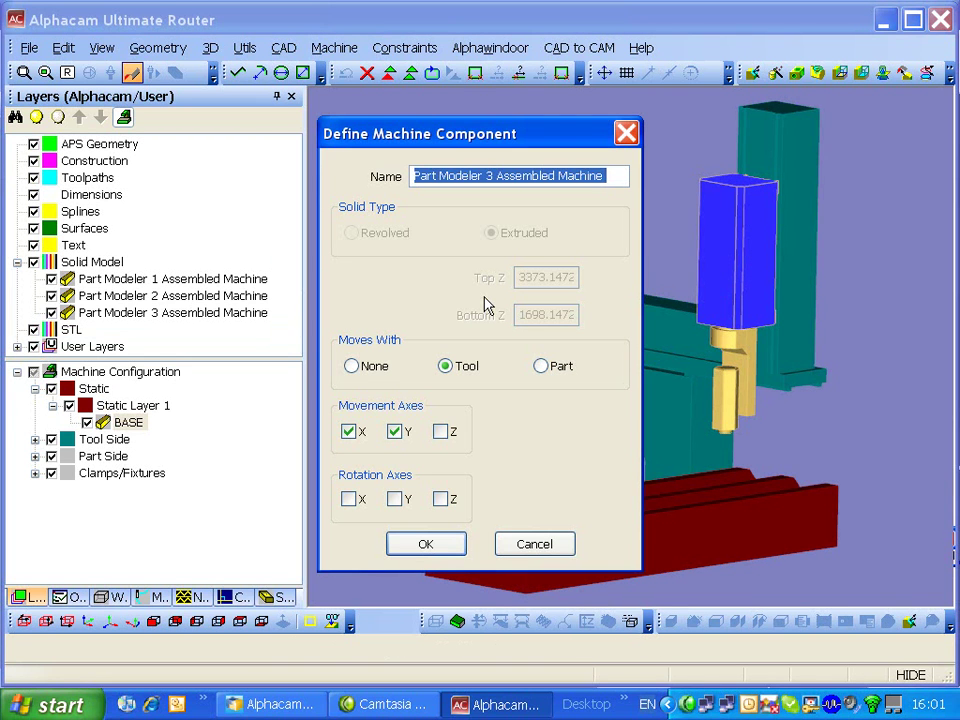
type("Z")
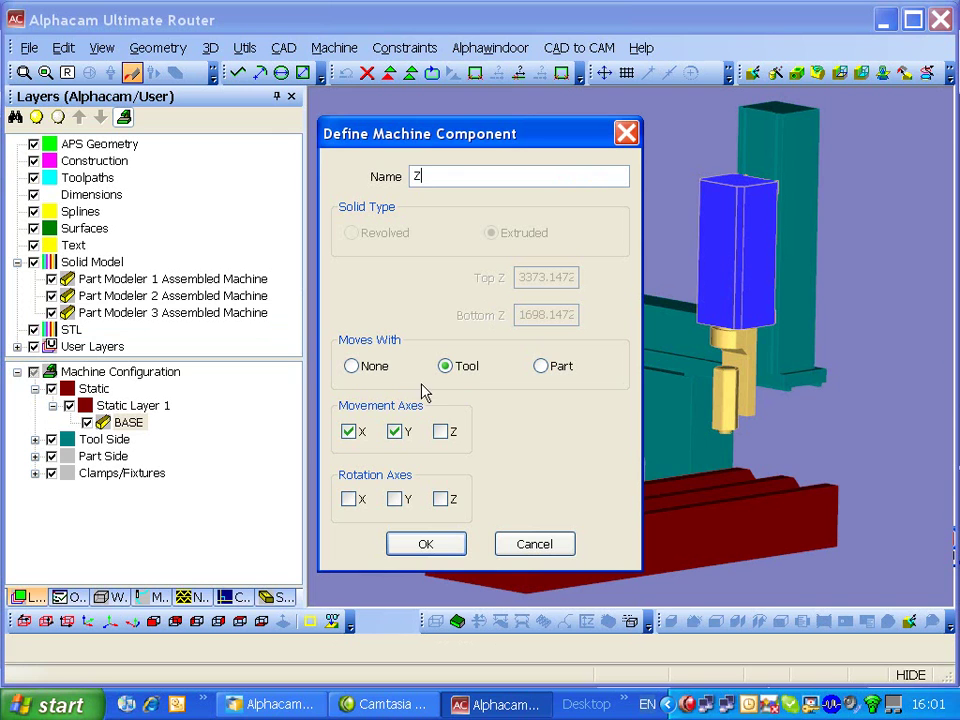
left_click(441, 432)
left_click(427, 548)
Step: Define the bracket beneath the head as component C, moving with the tool in X, Y and Z and rotating about Z
left_click(742, 358)
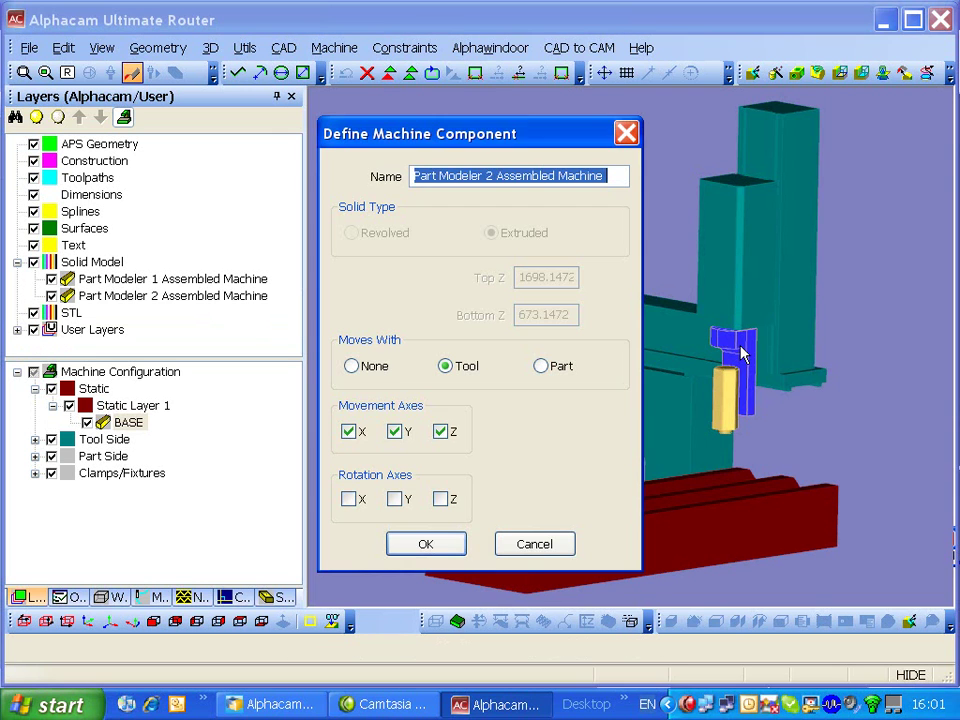
type("C")
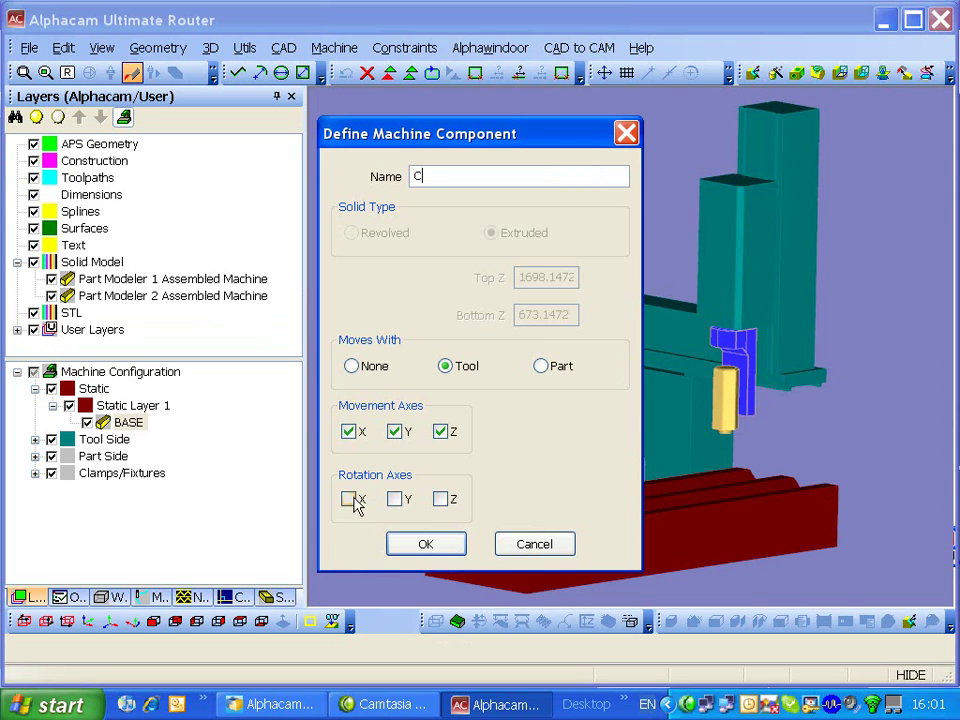
left_click(444, 499)
left_click(426, 549)
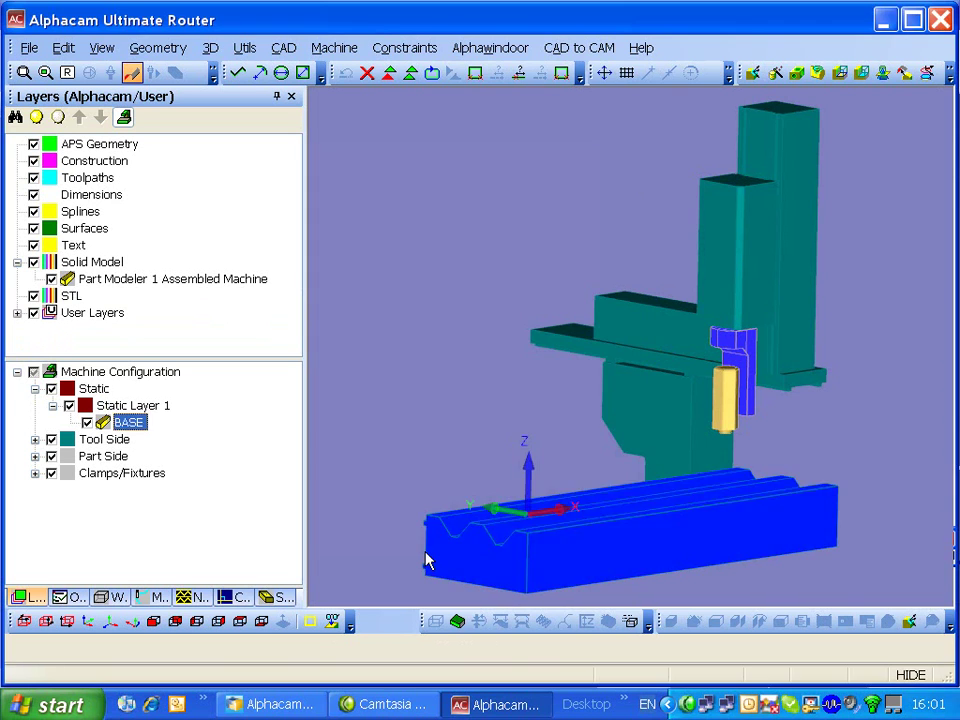
Step: Define the router spindle as component S, moving with the tool in X, Y and Z and rotating about X and Z
left_click(716, 403)
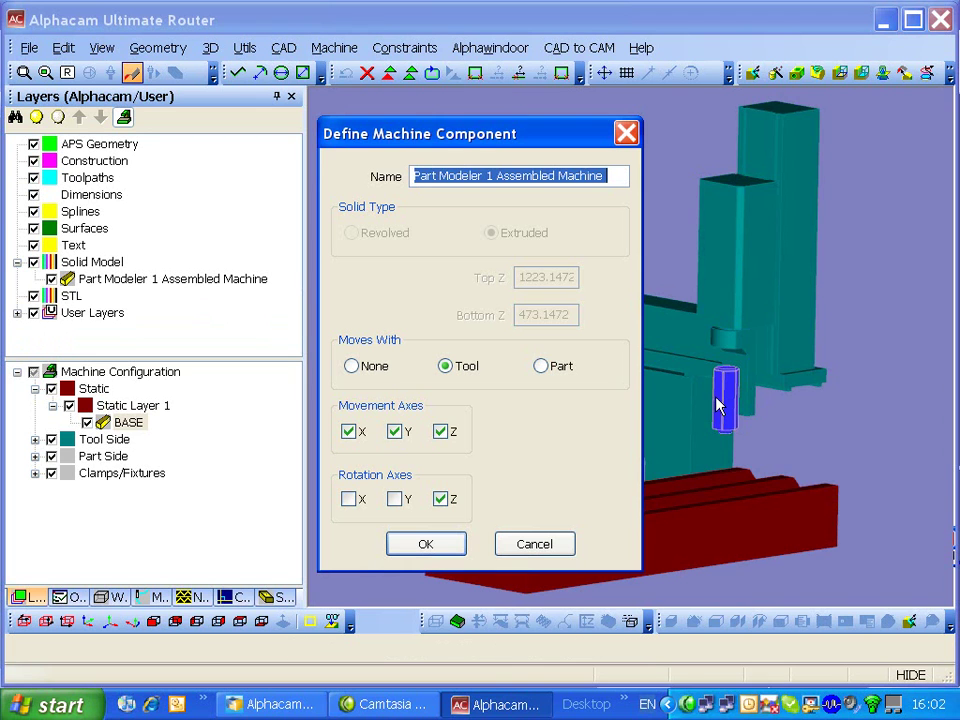
type("S")
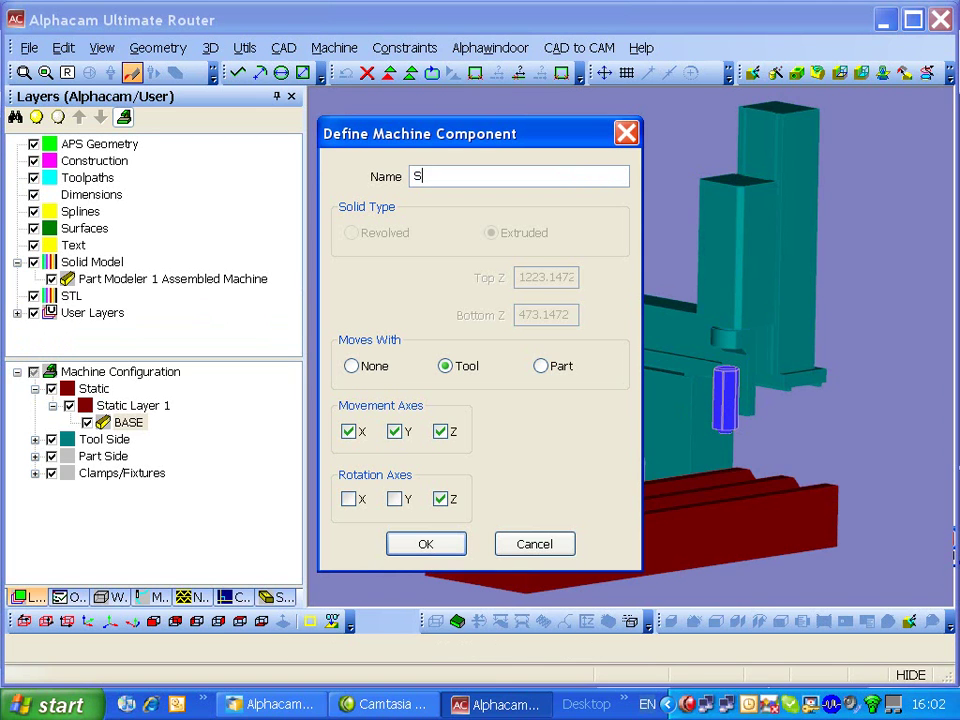
left_click(350, 501)
left_click(446, 550)
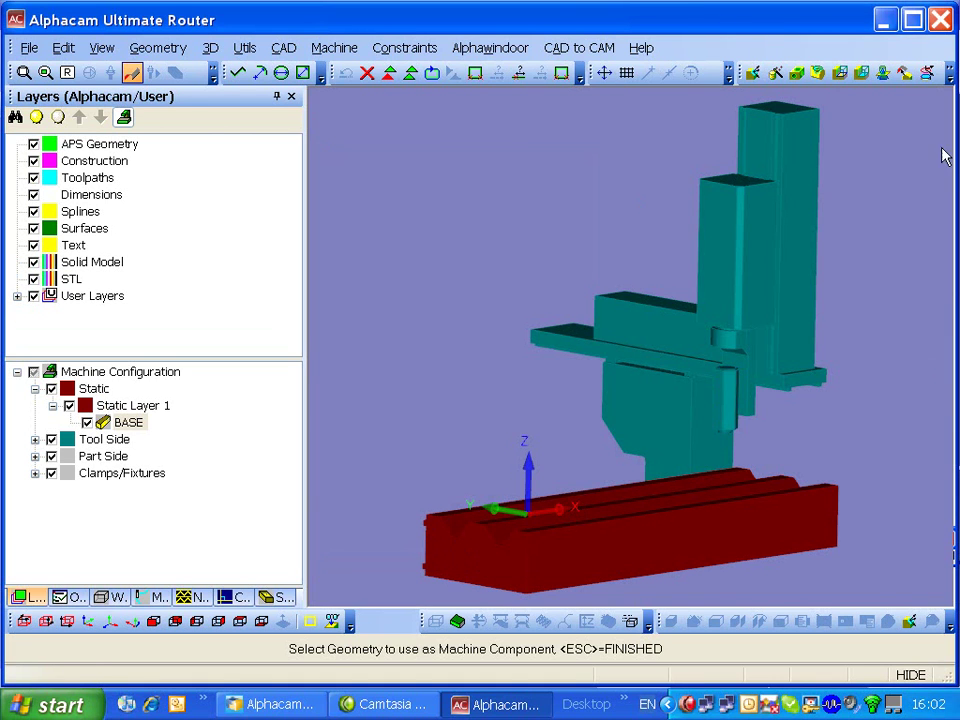
Step: Accept the machine configuration with Tool for all movements and X and Z rotation, None for Y rotation, and both axes rotating simultaneously
left_click(340, 48)
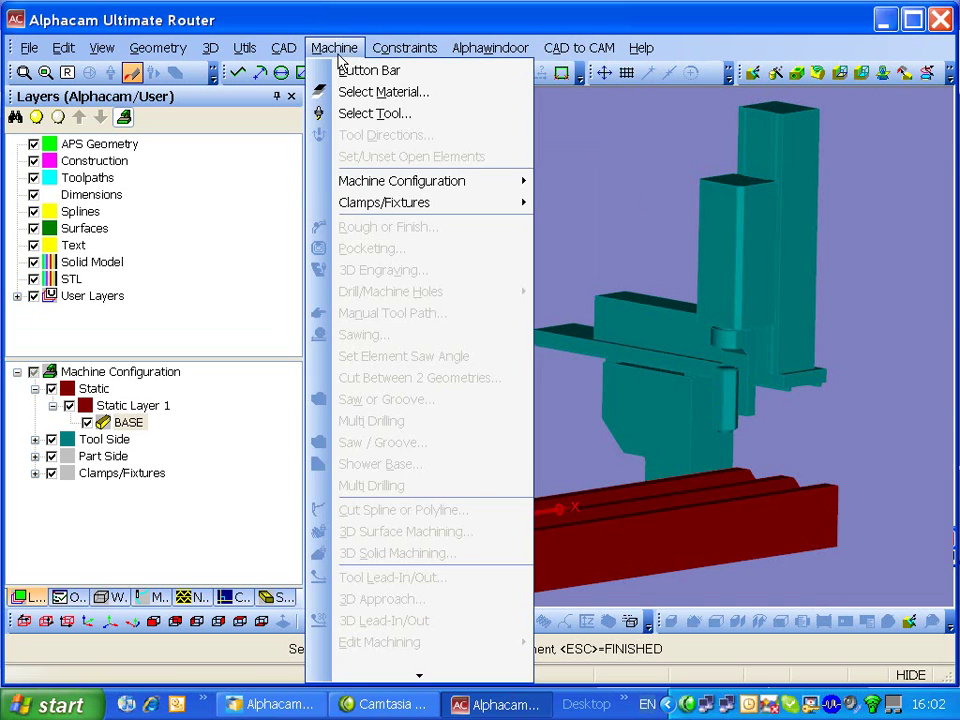
mouse_move(420, 191)
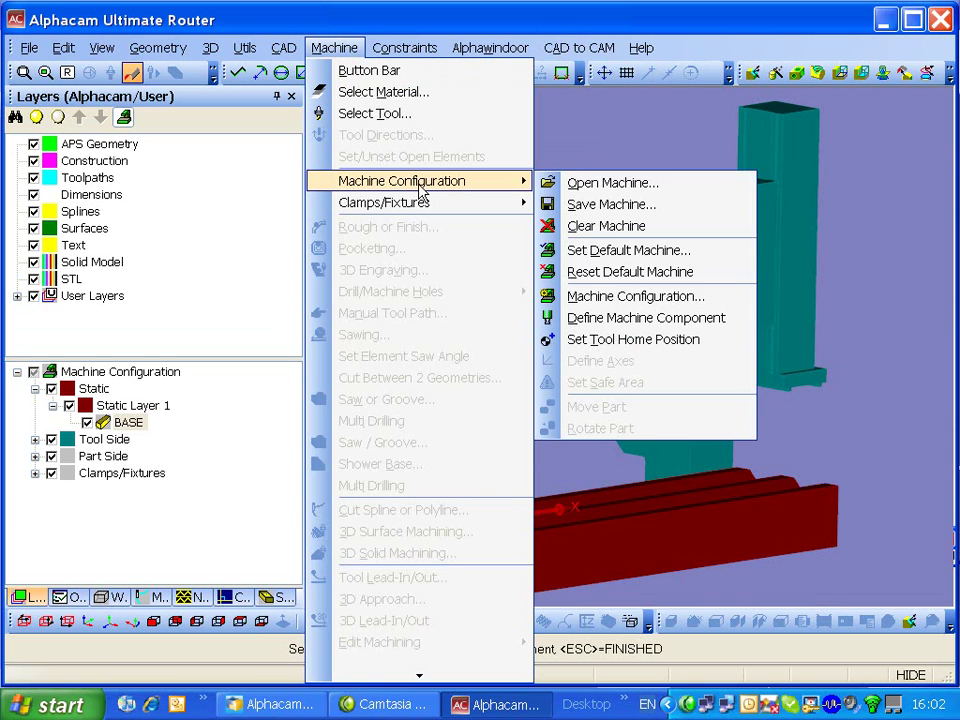
left_click(644, 298)
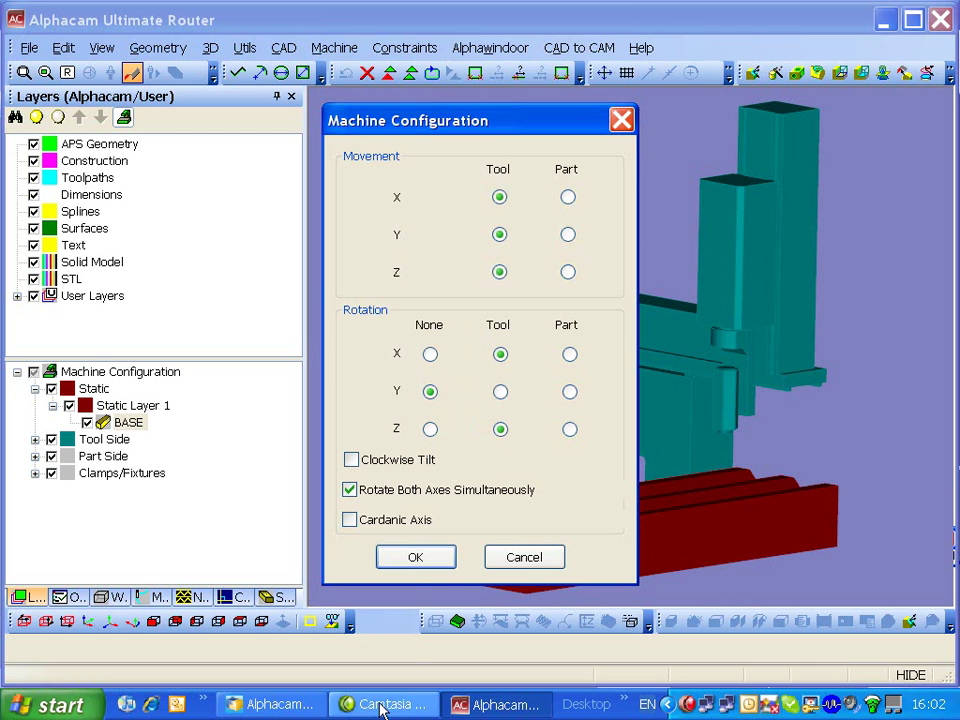
left_click(428, 558)
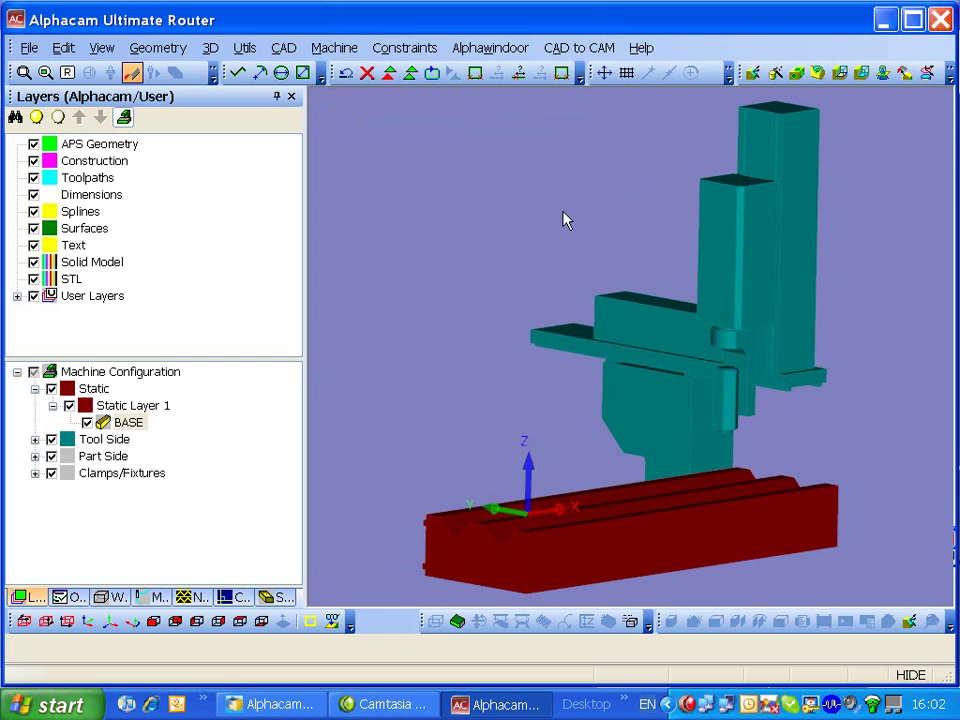
Step: Set the tool home position at the centre of the circular opening in the spindle's lower end
right_click(828, 459)
key("Escape")
middle_click_drag(805, 458, 848, 450)
scroll(714, 390, "up", 5)
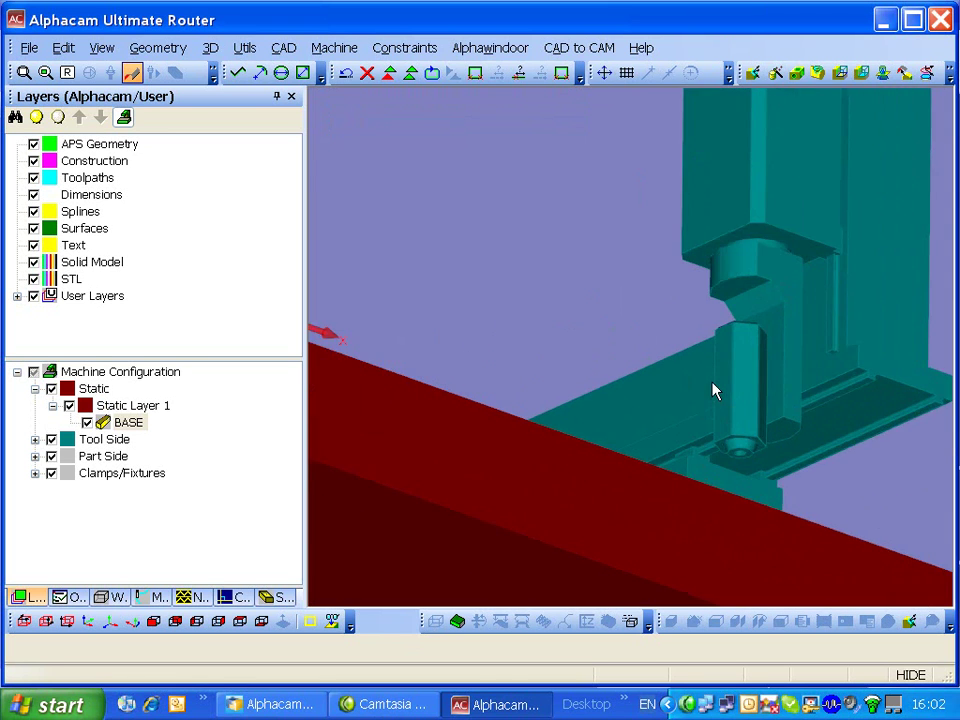
middle_click_drag(919, 536, 755, 440)
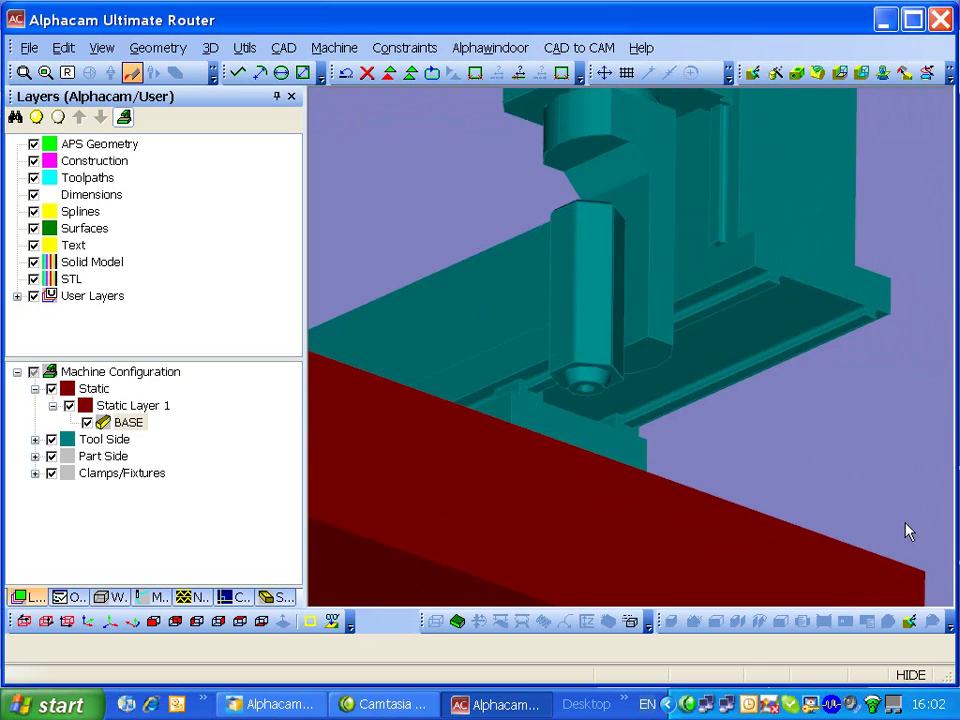
scroll(905, 523, "up", 2)
middle_click_drag(755, 340, 828, 503)
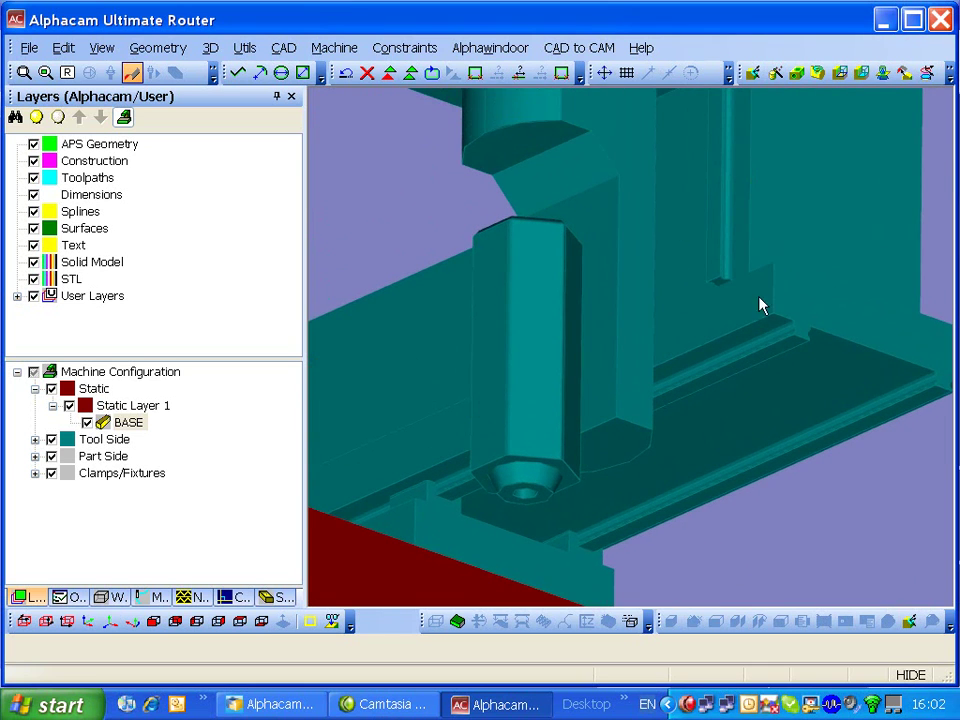
left_click(358, 48)
mouse_move(403, 190)
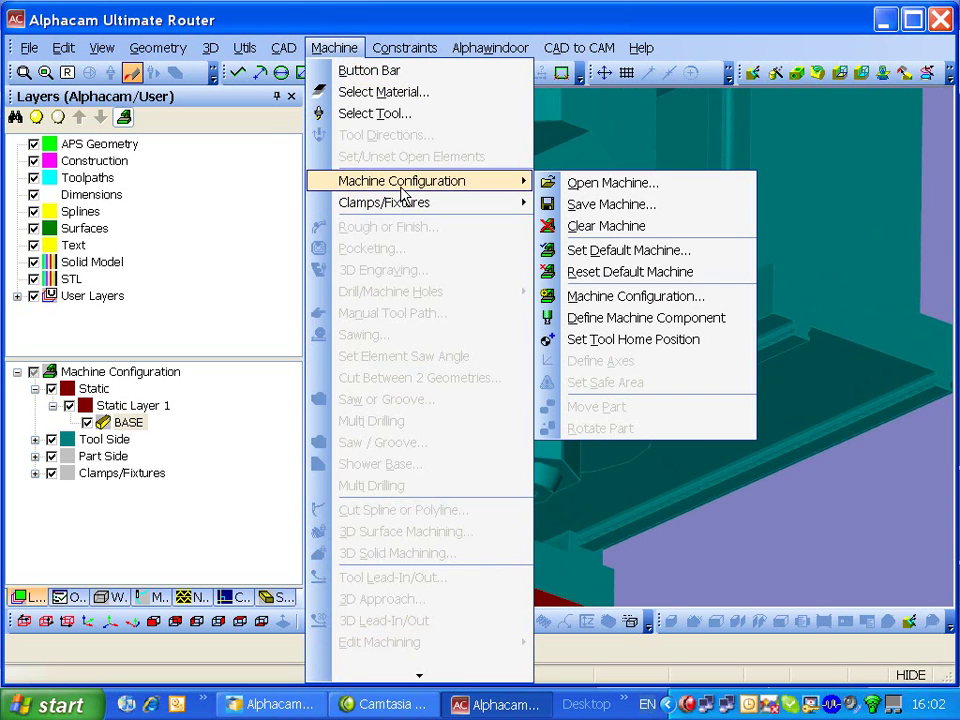
left_click(657, 347)
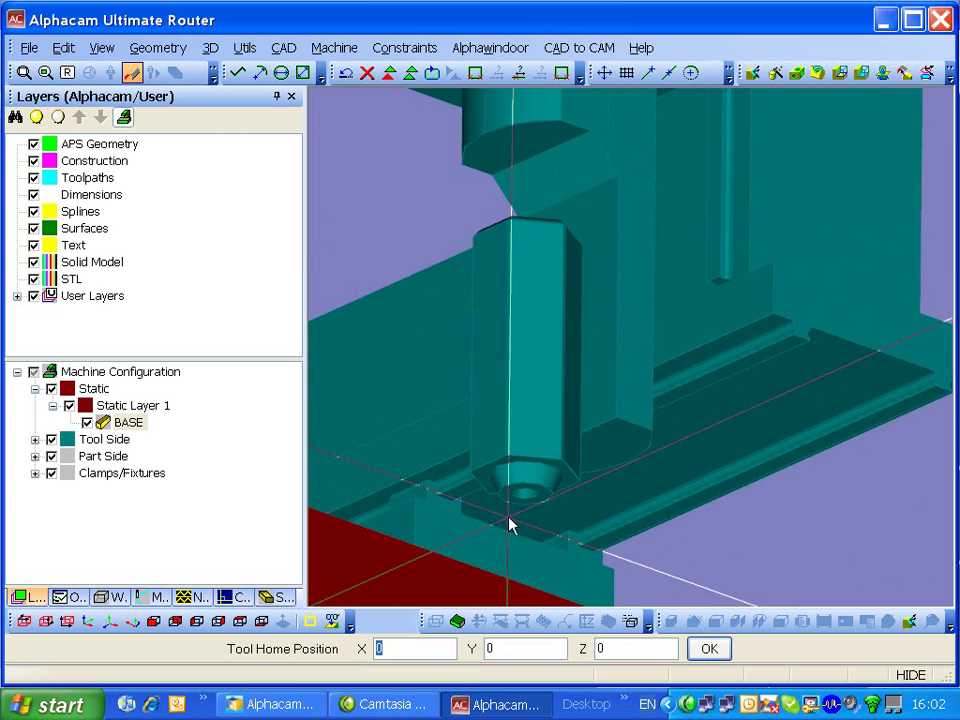
key("c")
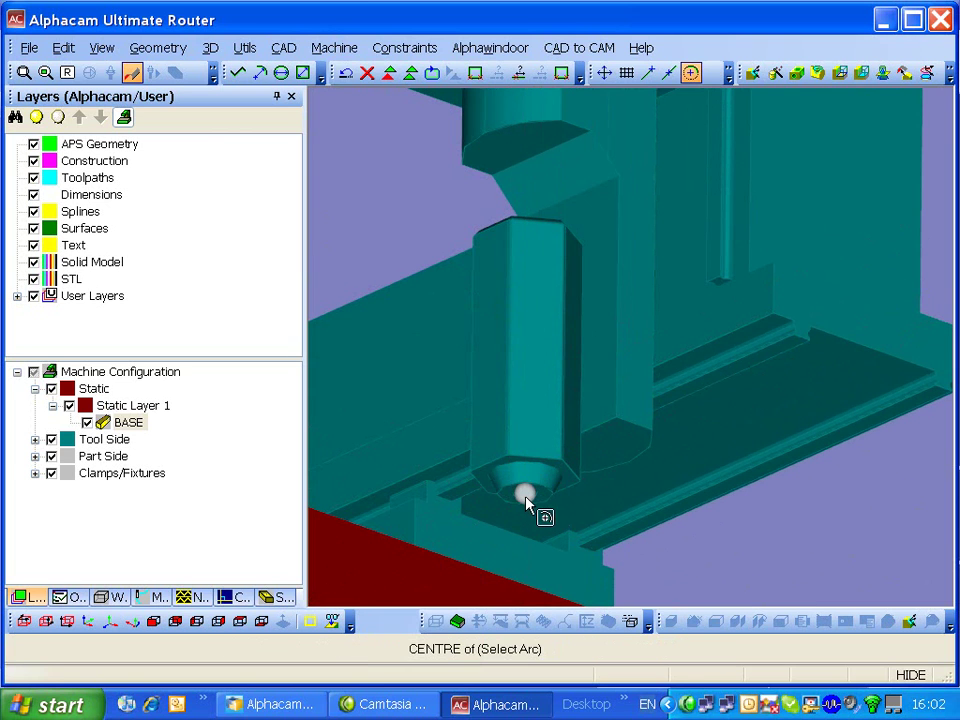
left_click(524, 496)
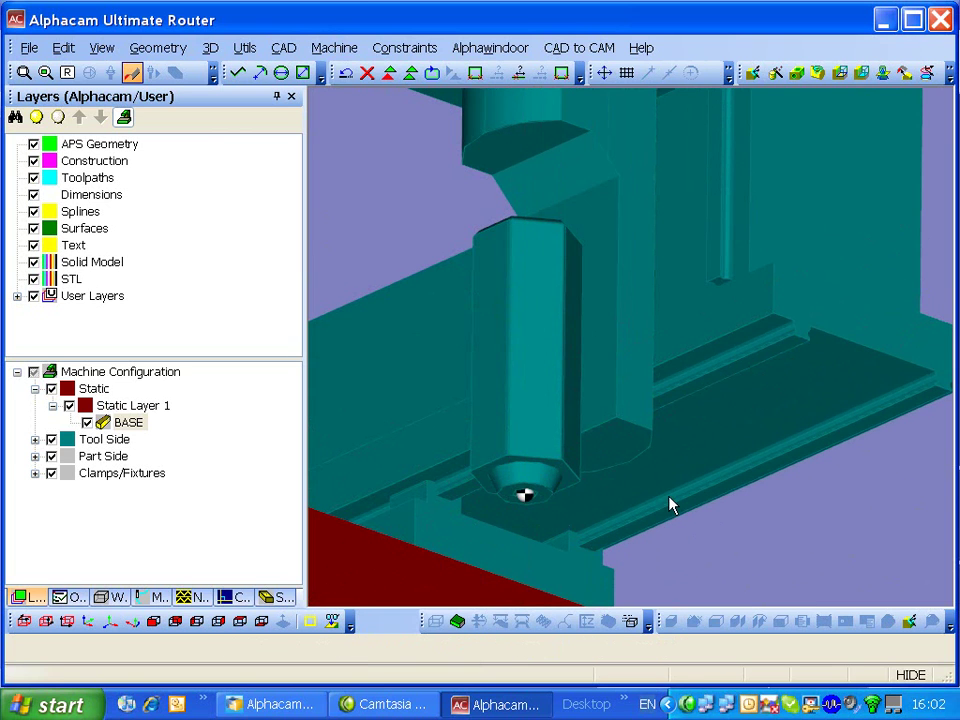
scroll(671, 506, "down", 2)
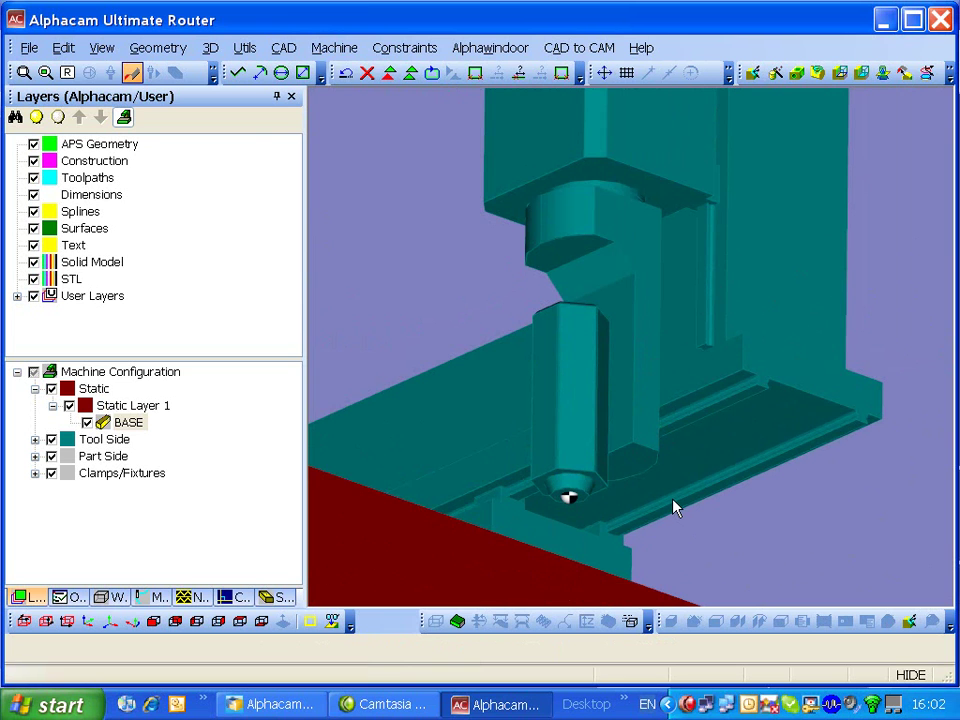
left_click(334, 47)
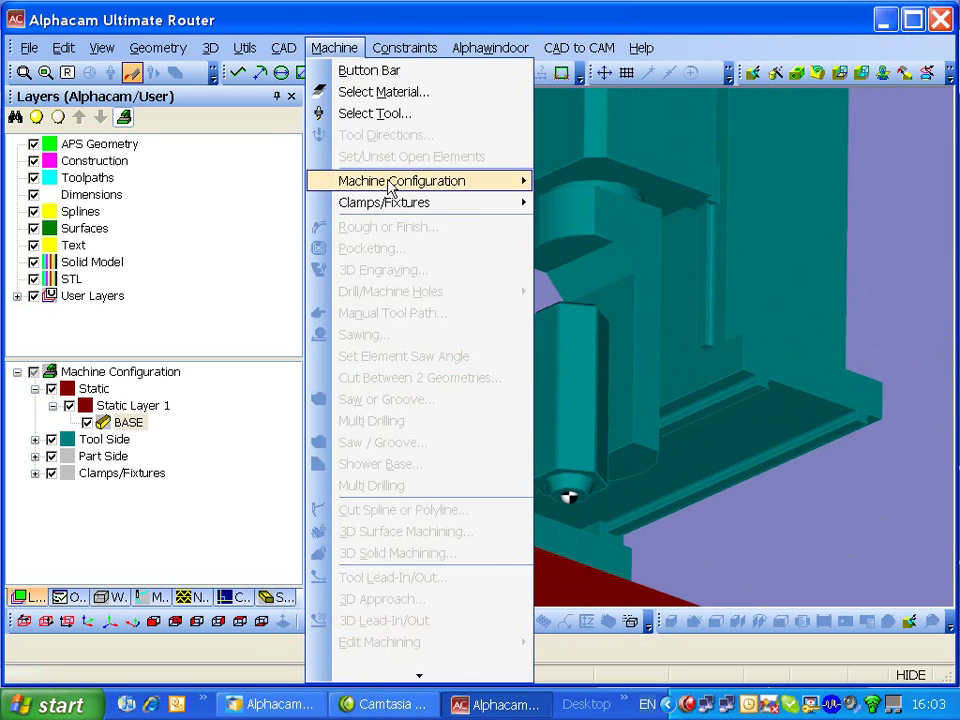
mouse_move(390, 190)
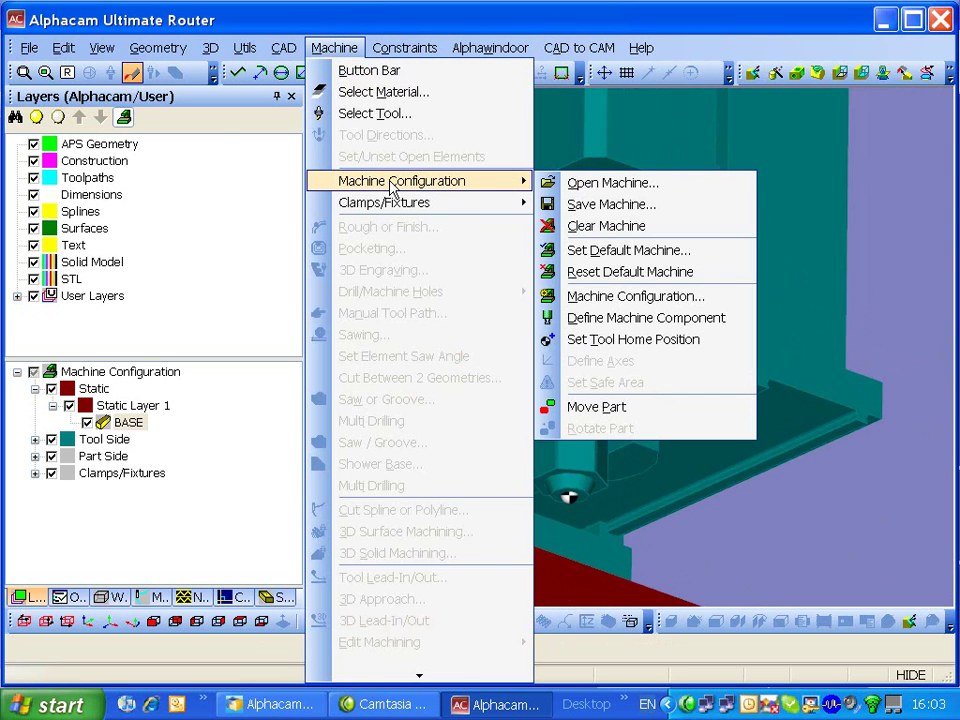
left_click(929, 262)
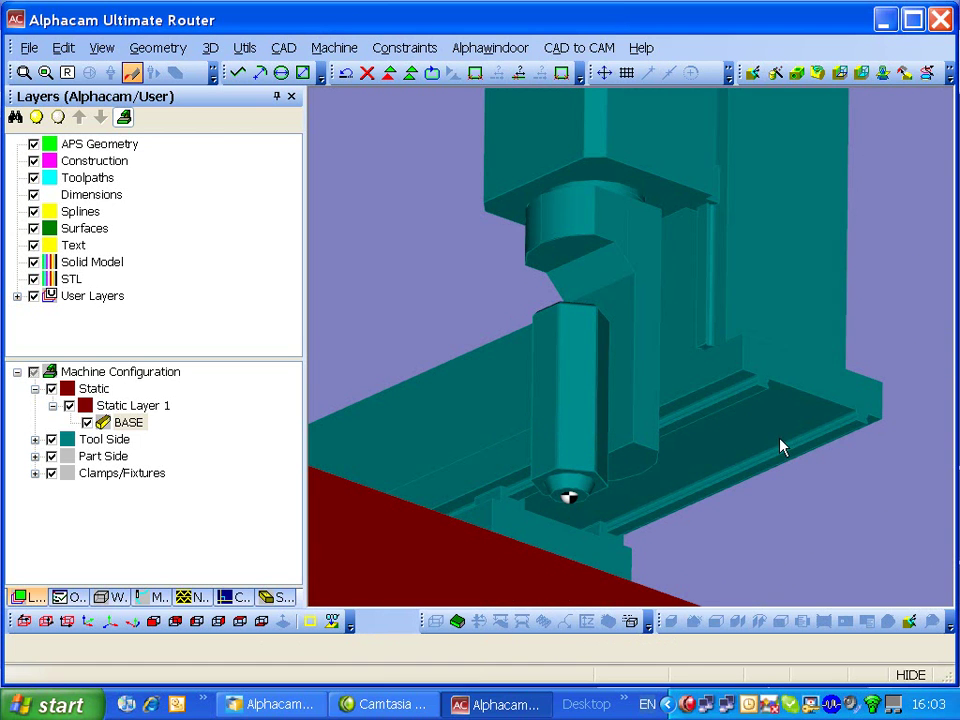
Step: Draw a 3D polyline from the centre of the round pin on the bracket's lower side, extending 100 mm in the positive X direction
right_click(810, 475)
left_click(800, 484)
middle_click_drag(735, 481, 669, 481)
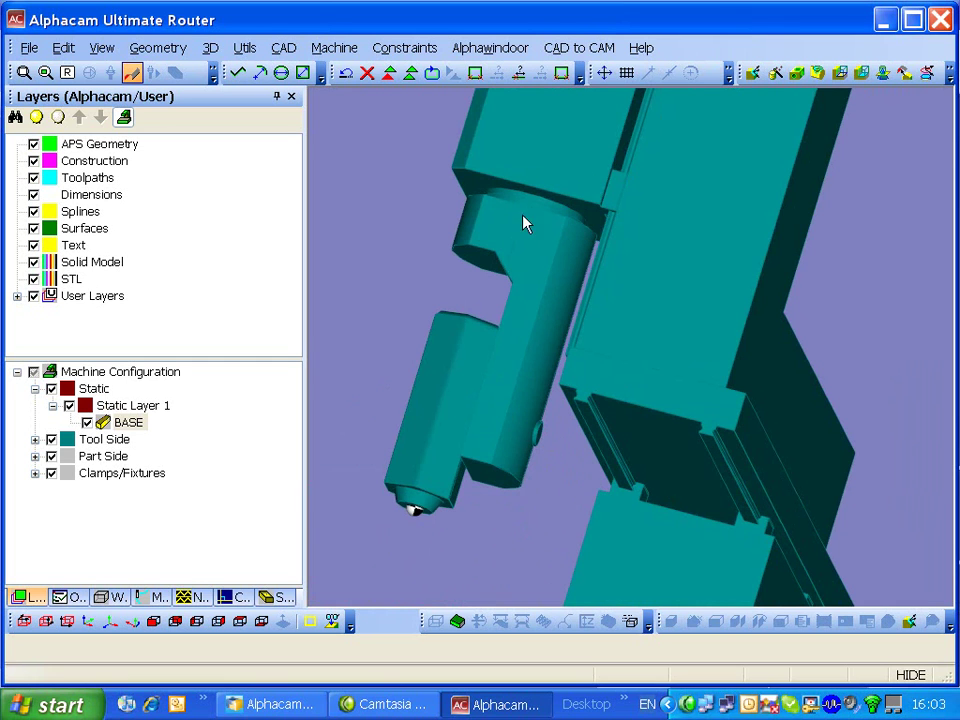
left_click(158, 47)
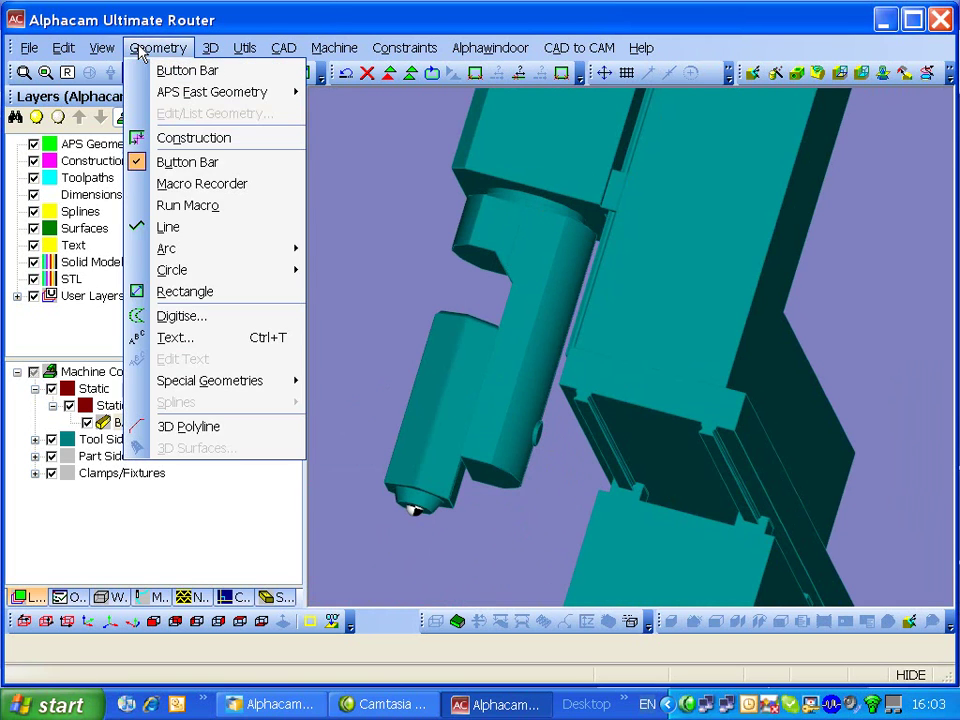
left_click(170, 428)
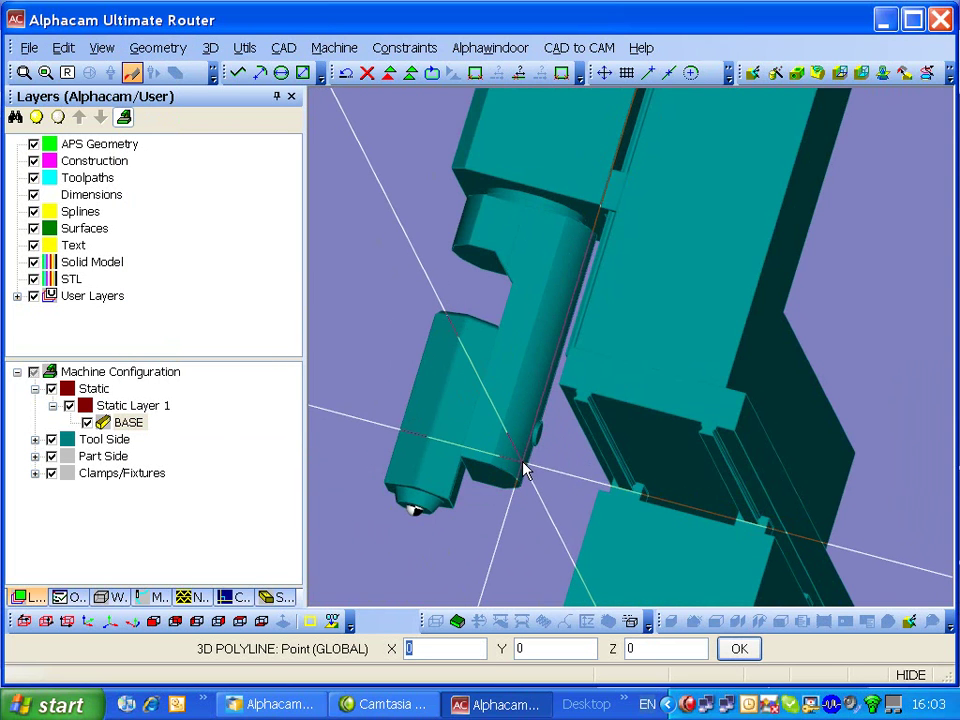
key("c")
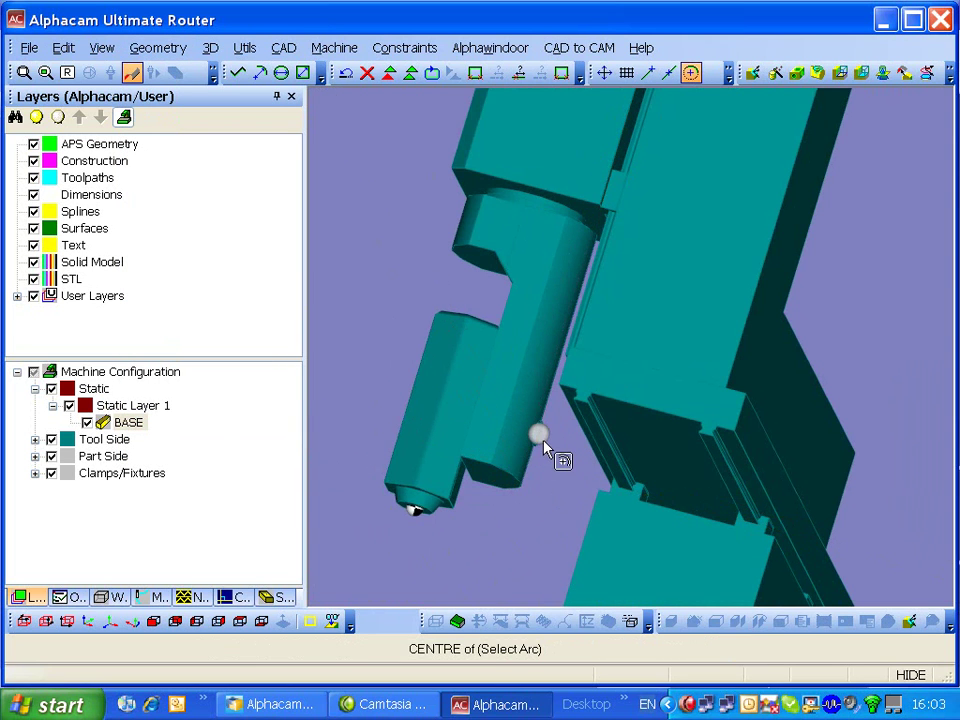
left_click(544, 446)
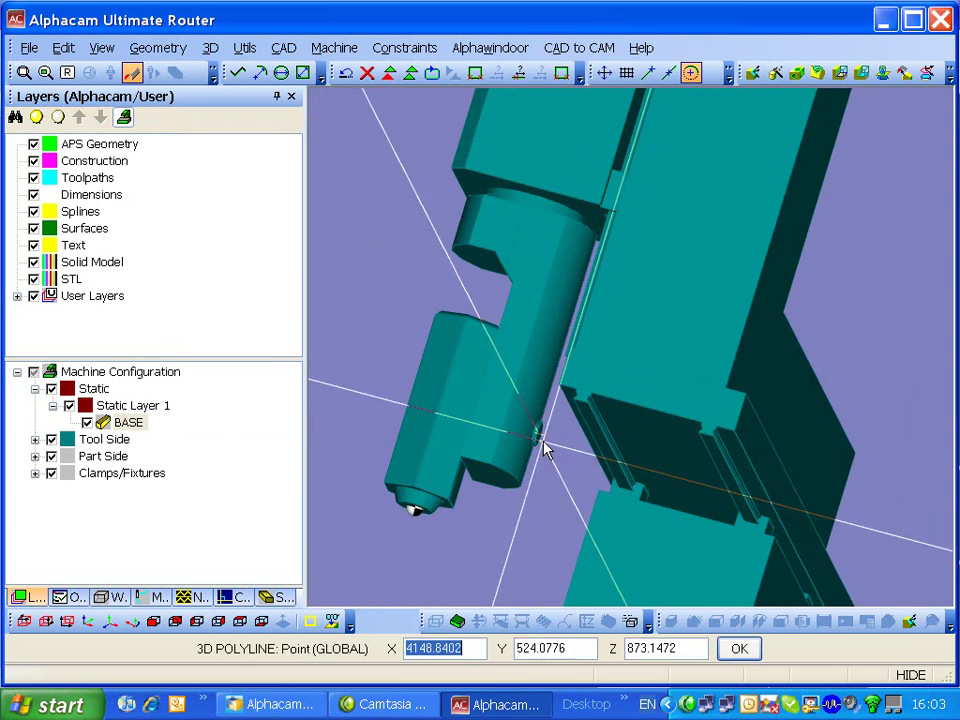
left_click(466, 645)
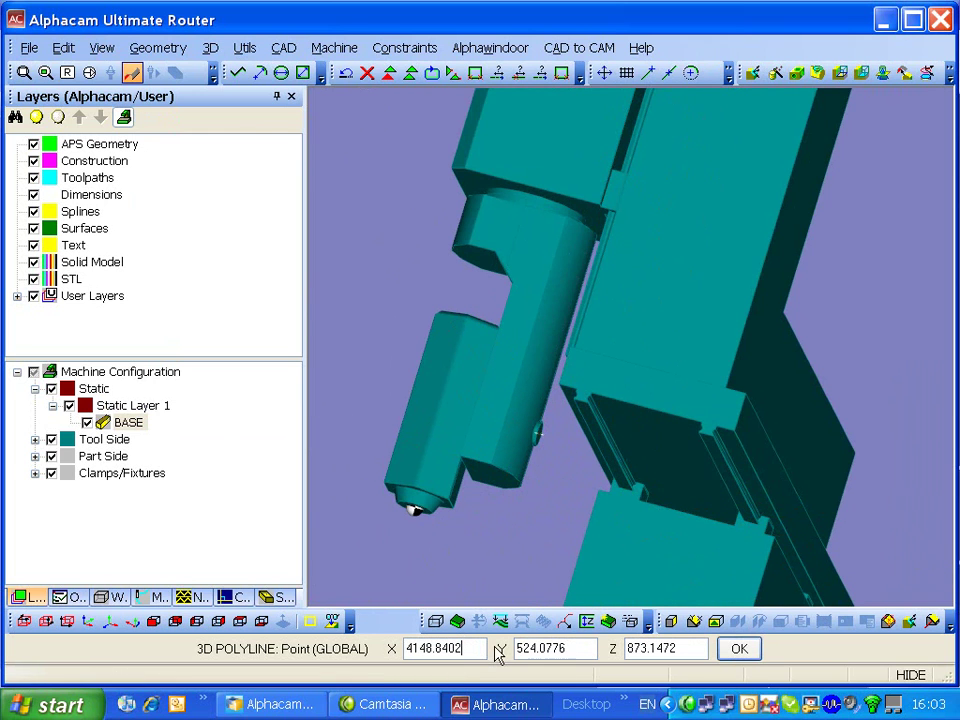
type("+100")
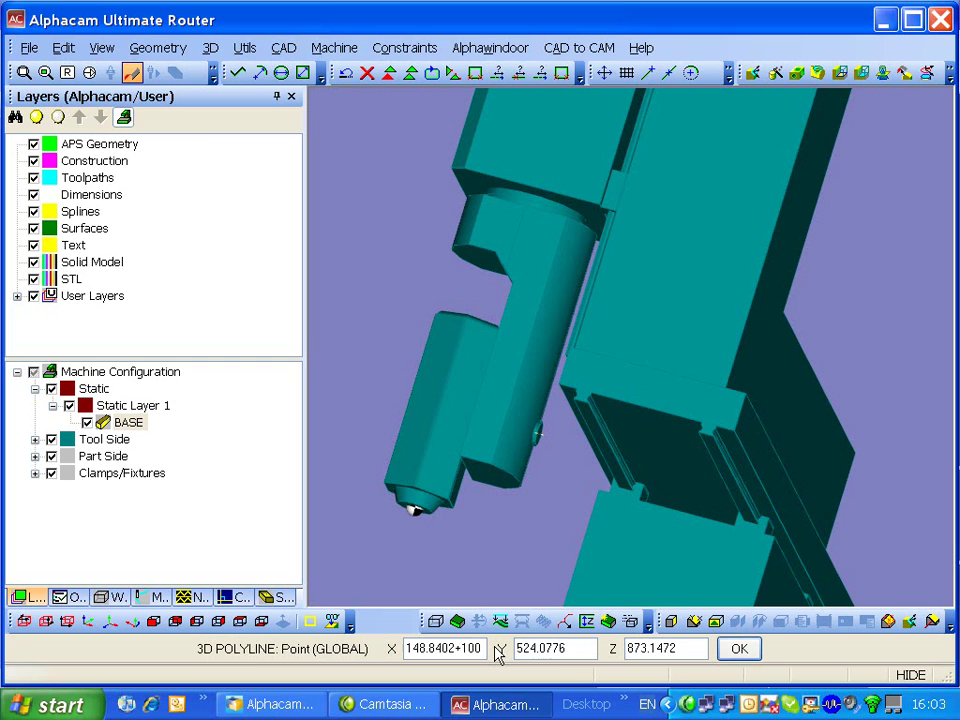
key("Tab")
key("Tab")
key("Tab")
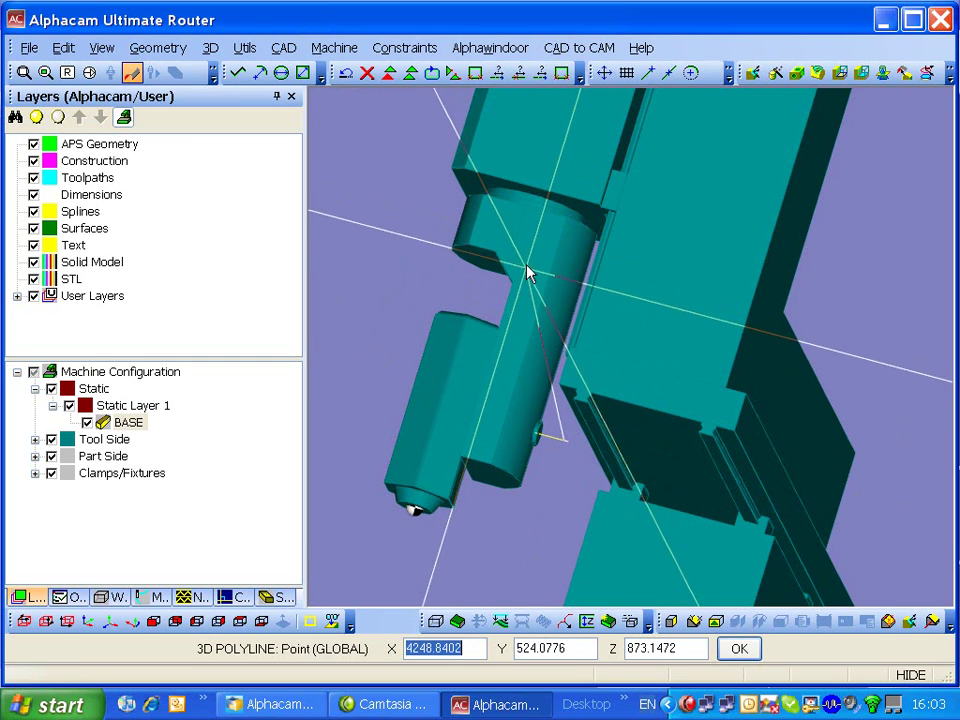
key("Return")
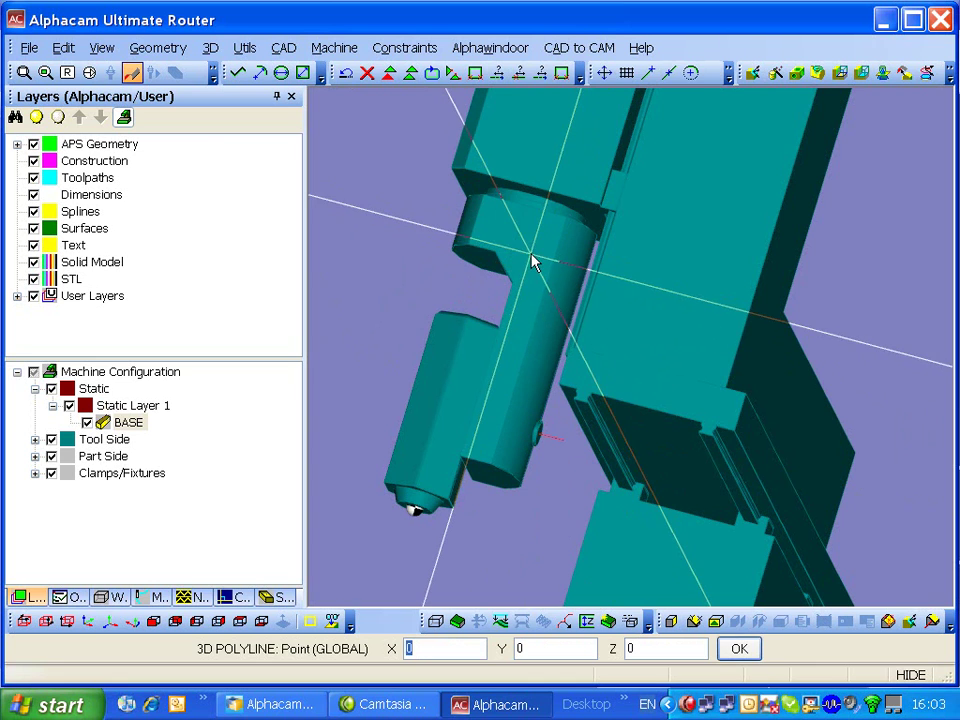
Step: Draw a vertical 3D polyline from the centre of the circular joint atop the bracket, ending 200 mm lower in Z
key("c")
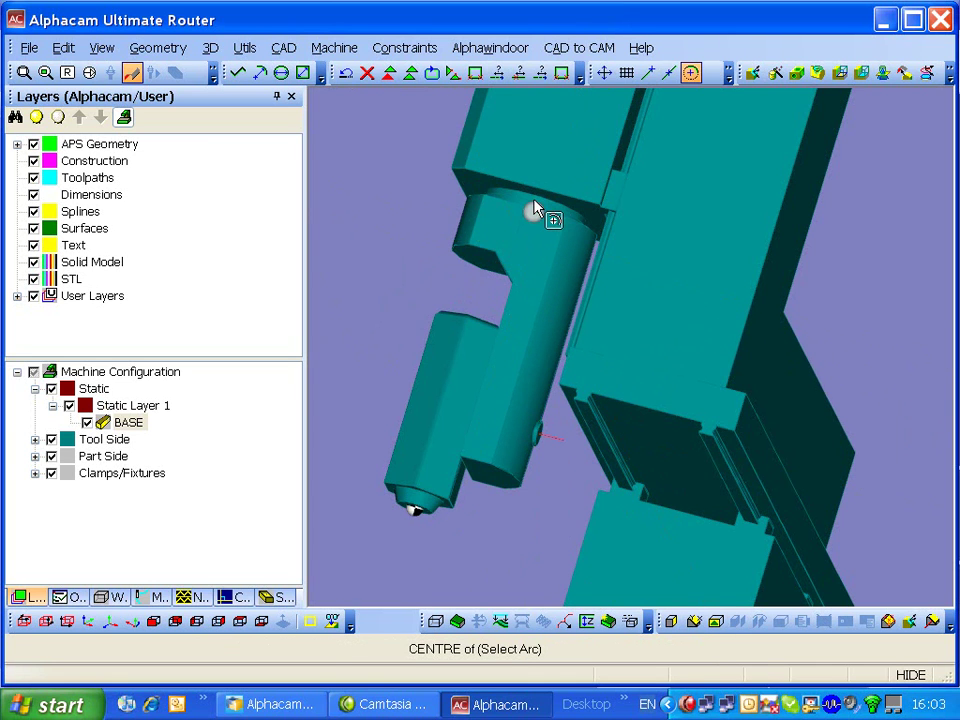
left_click(535, 208)
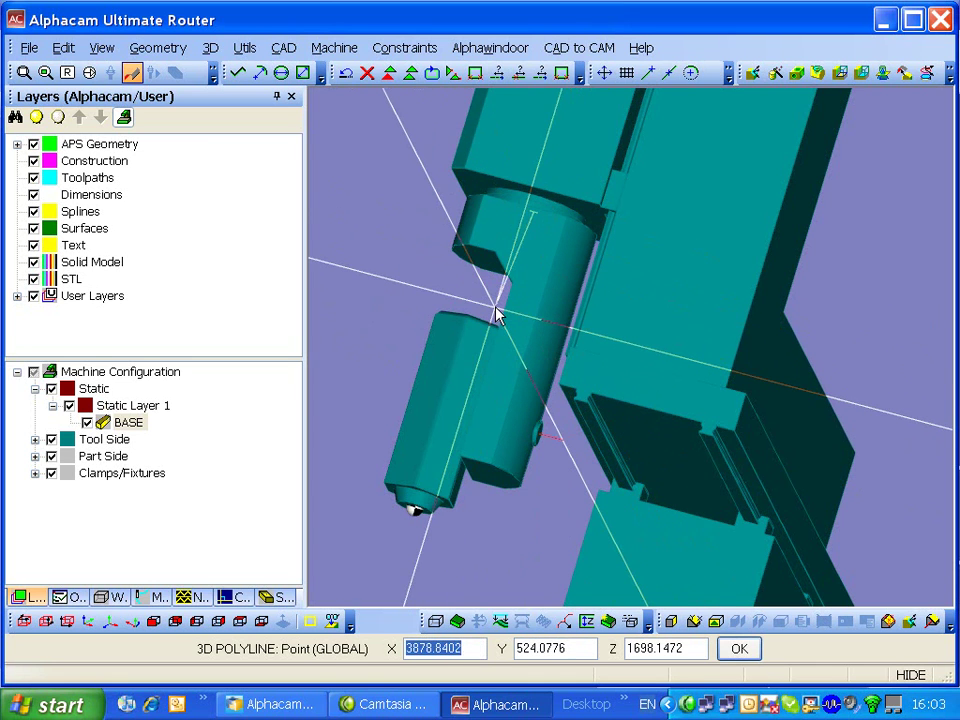
key("Tab")
key("Tab")
key("End")
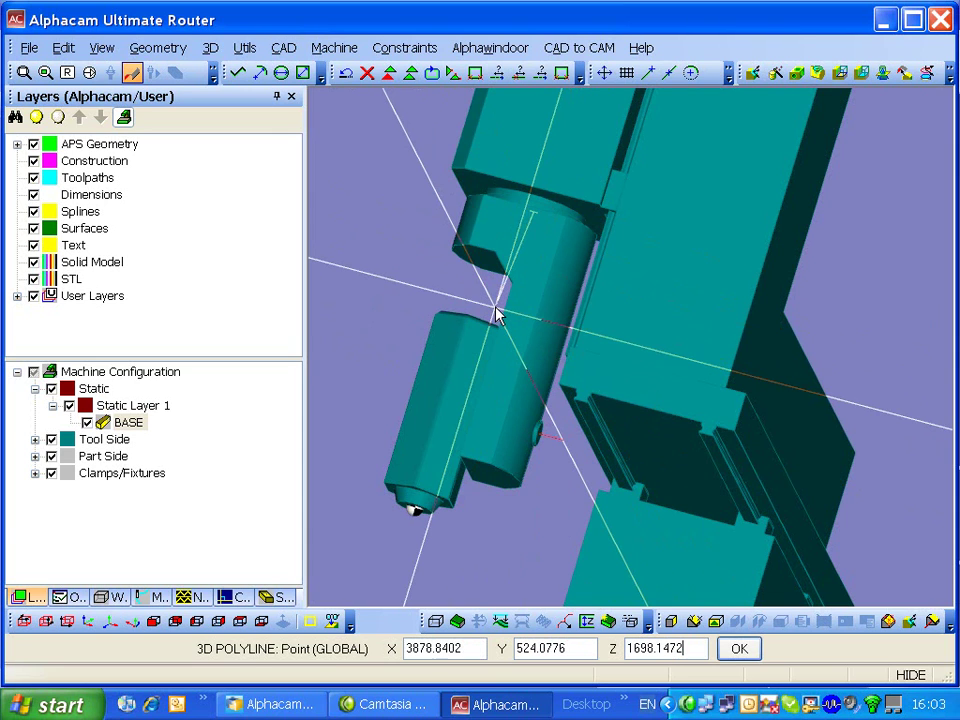
type("-200")
key("Return")
key("Escape")
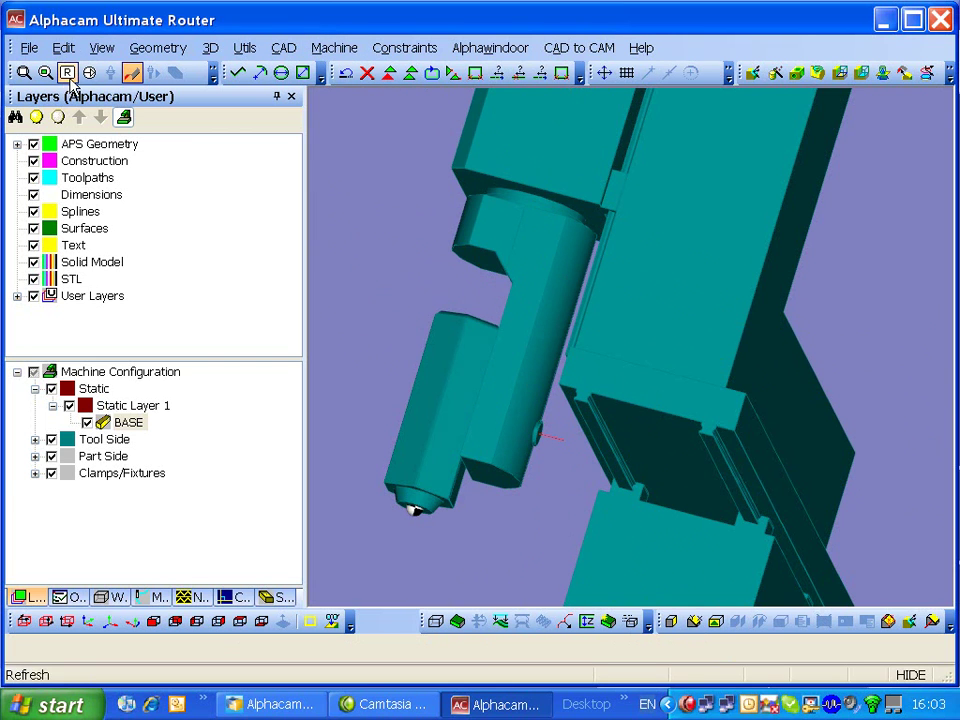
Step: Define the tool rotation axes in unshaded view, using the line at the pin for X and the vertical line for Z
left_click(132, 73)
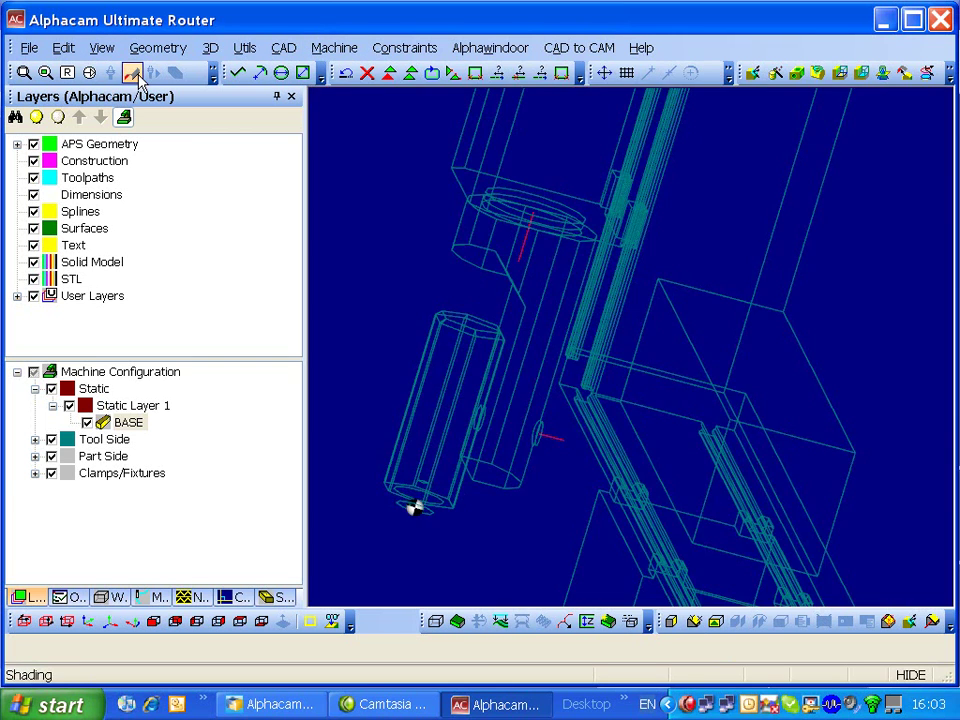
left_click(334, 47)
mouse_move(385, 185)
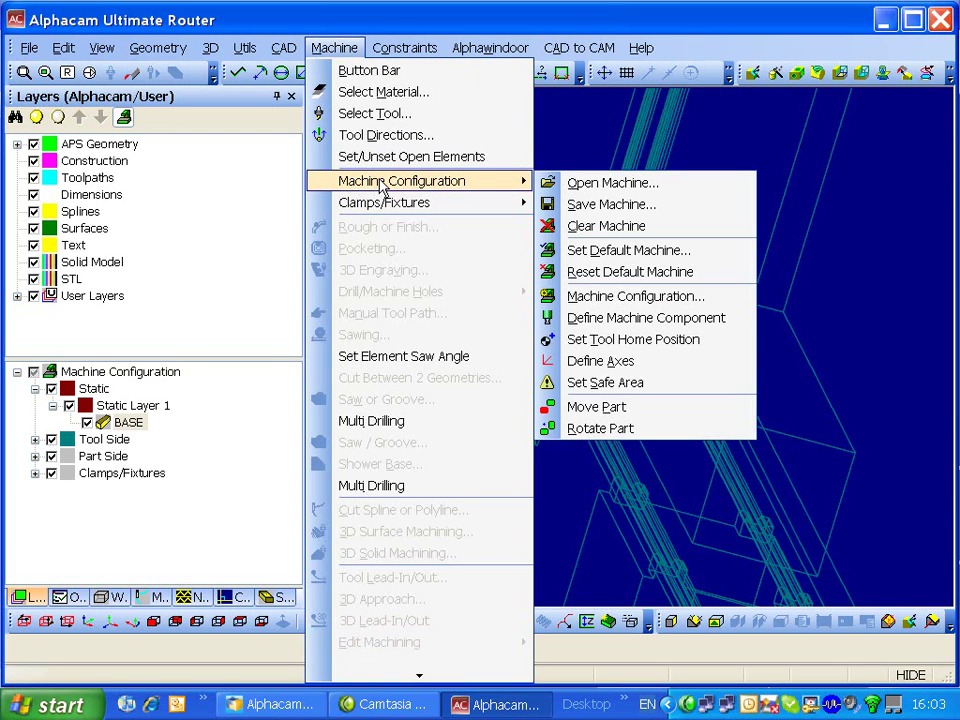
left_click(612, 361)
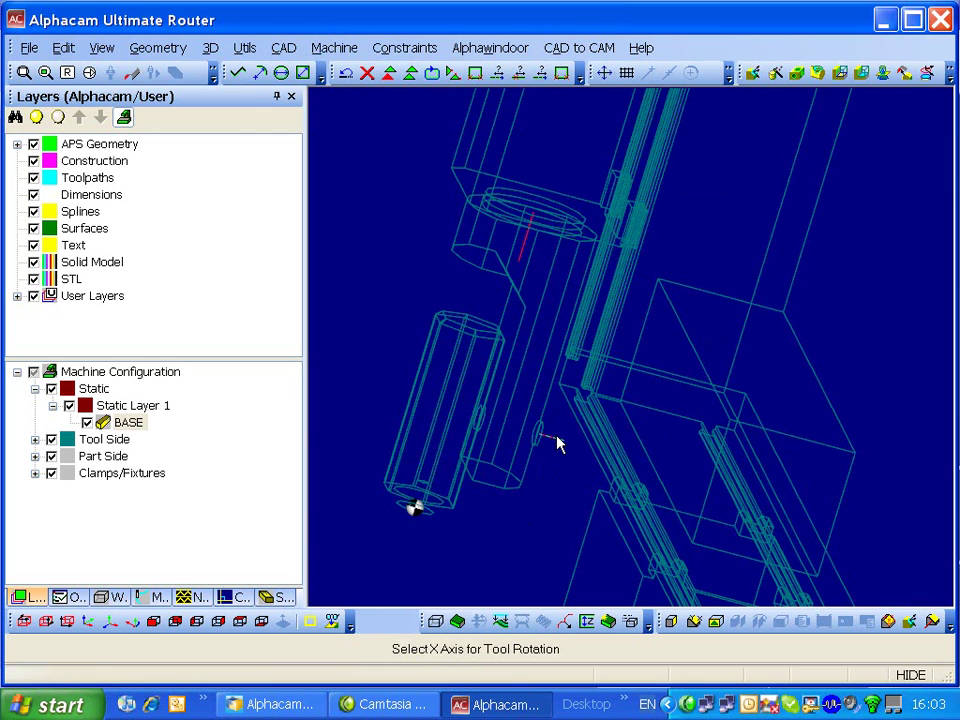
left_click(523, 248)
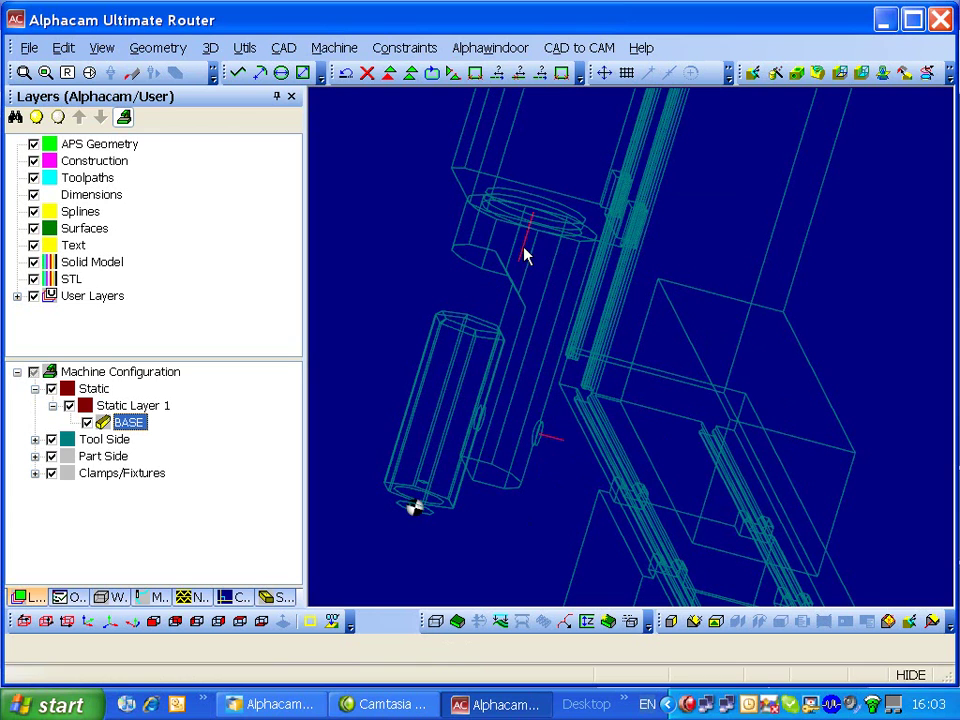
Step: Show the whole machine in a shaded isometric view
right_click(400, 264)
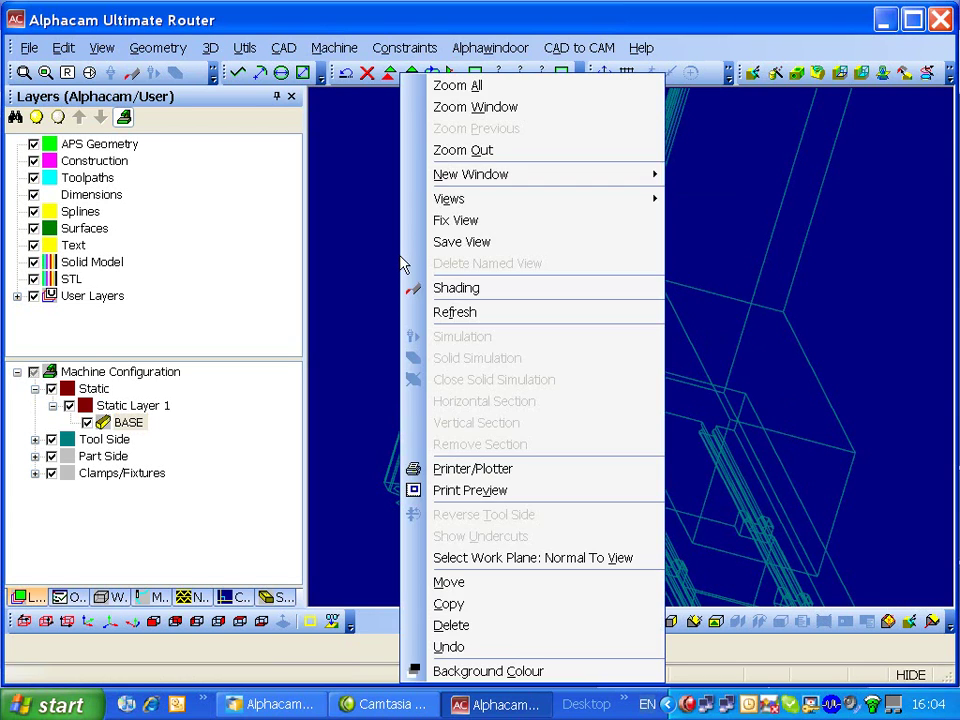
left_click(458, 84)
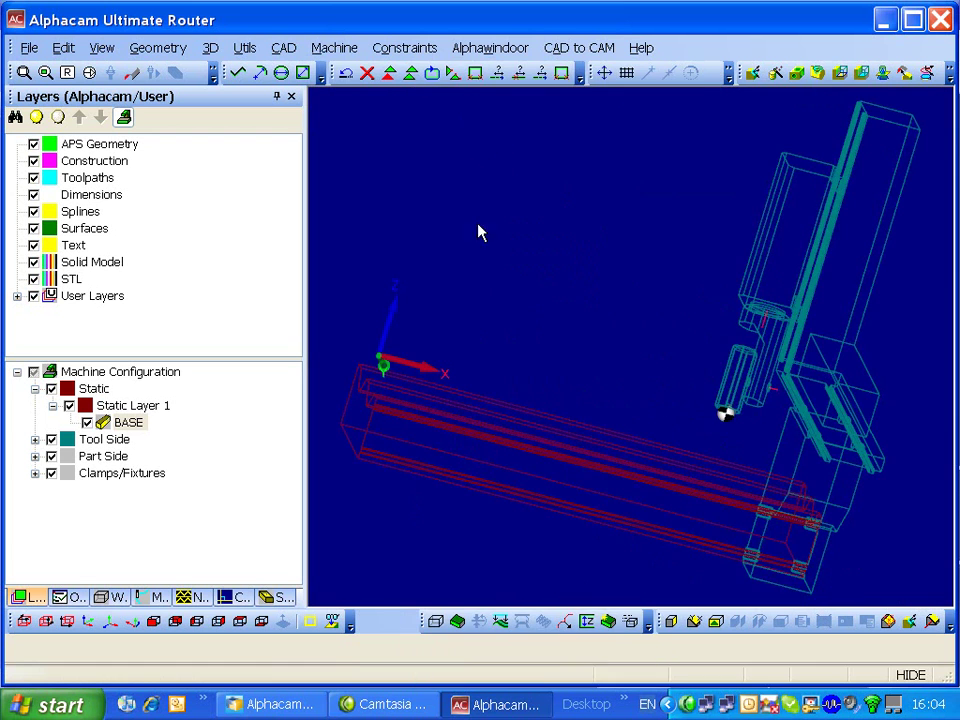
right_click(545, 284)
left_click(90, 622)
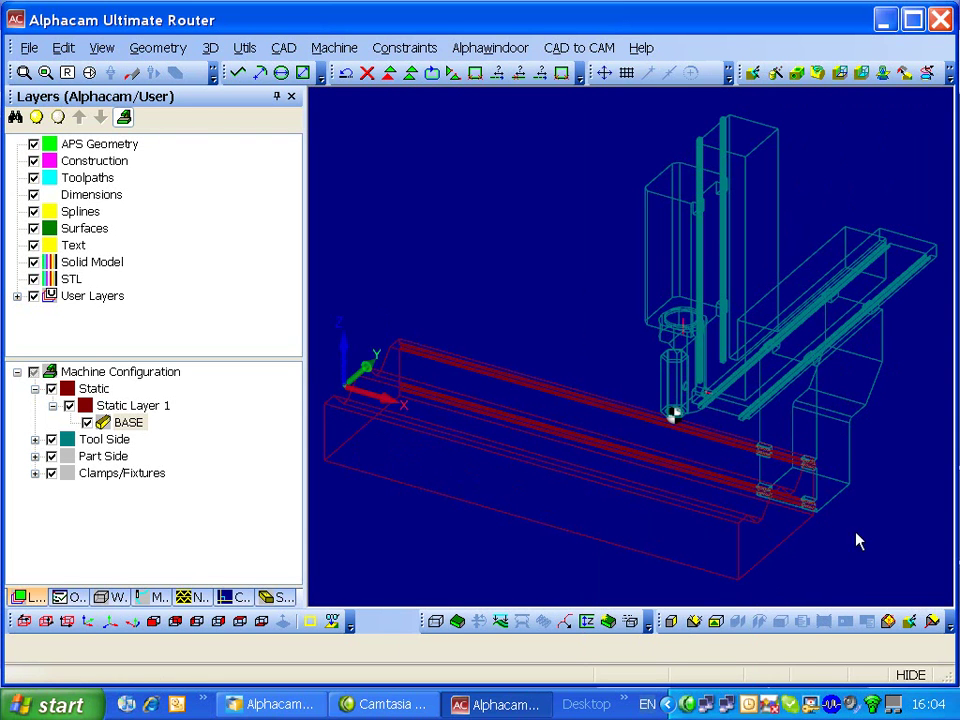
left_click(131, 72)
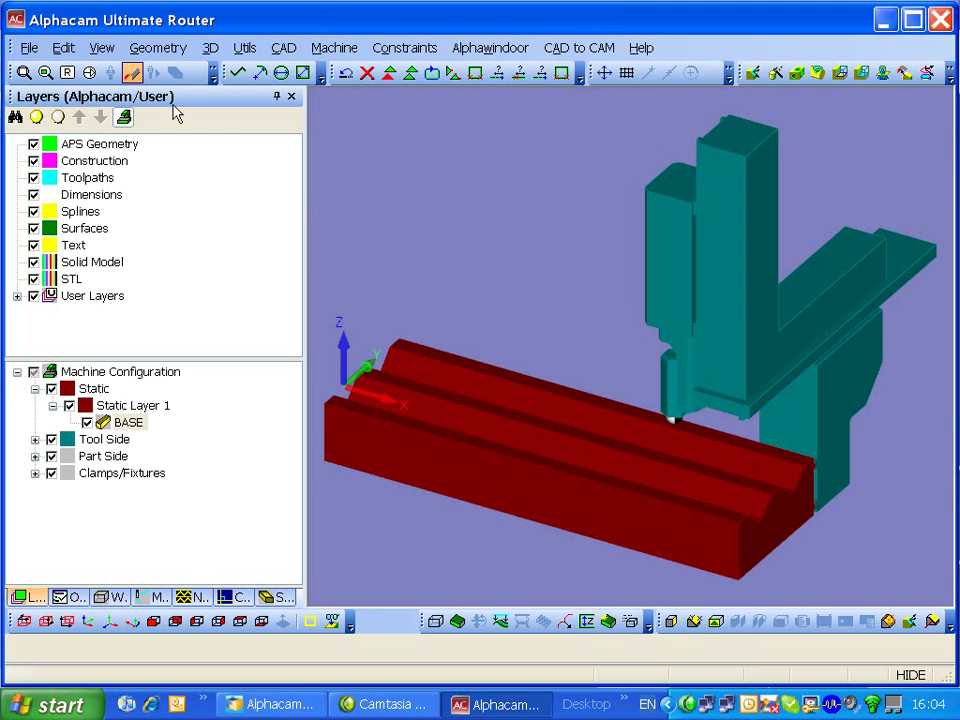
Step: Insert the drawing Top 1.ard into the machine scene, placing it at the origin on the base
left_click(24, 46)
left_click(67, 164)
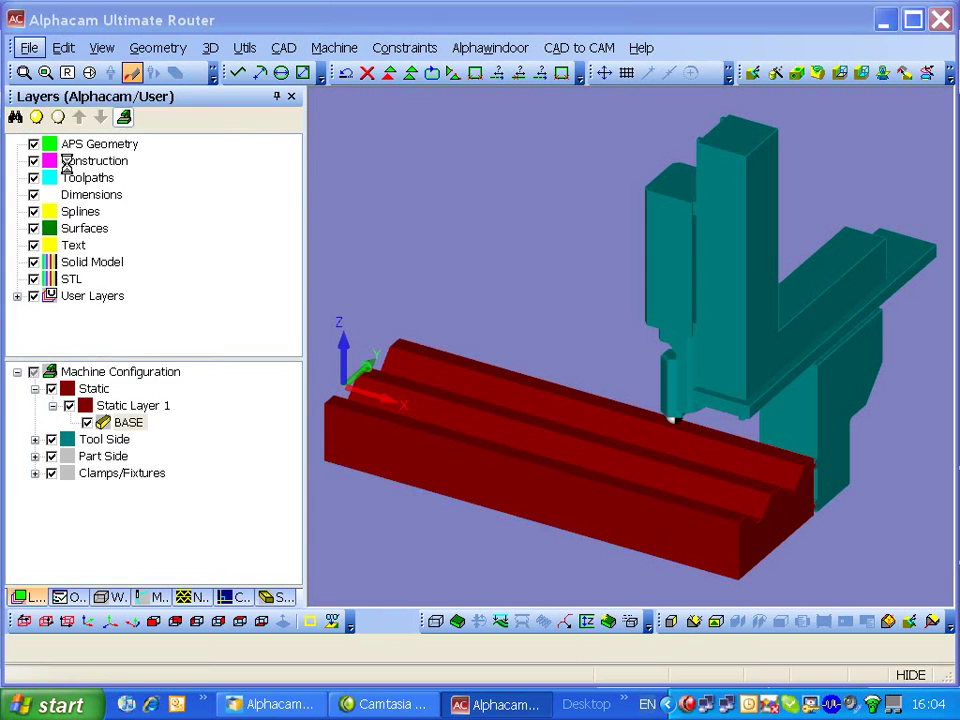
left_click(175, 255)
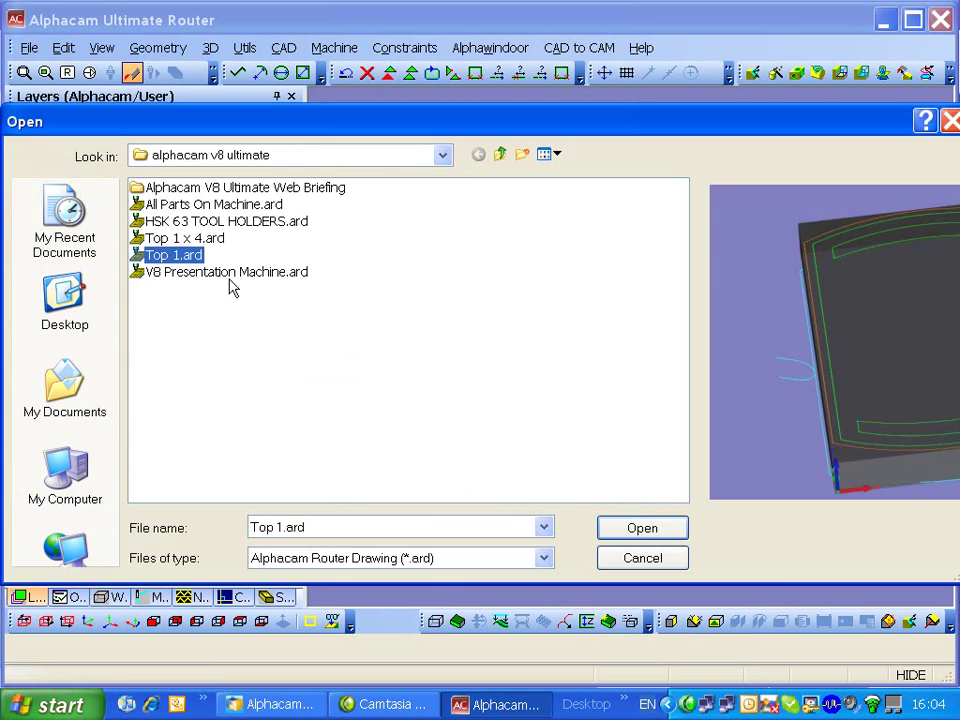
left_click(664, 528)
left_click(482, 386)
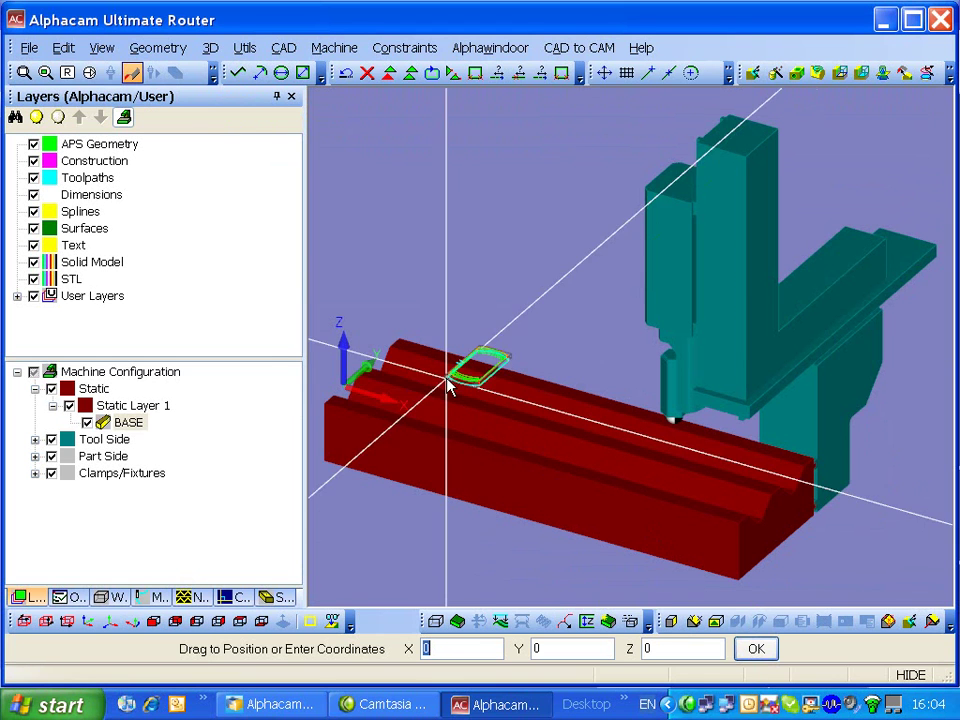
left_click(390, 384)
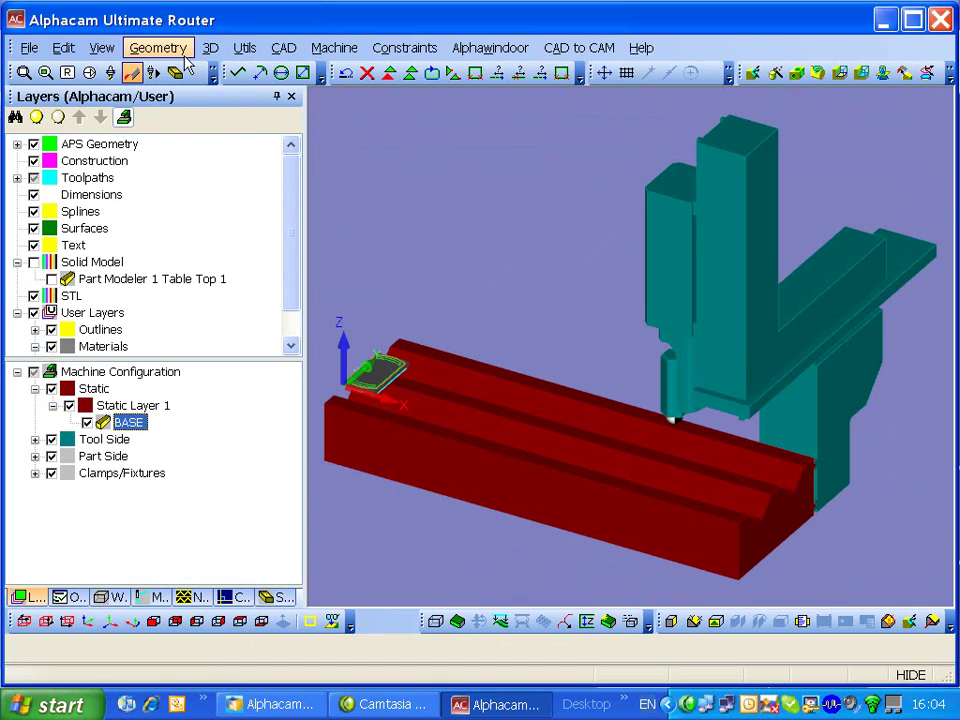
Step: Simulate the table top's machining, examine the tilting head and gantry movement from several sides, and stop the simulation
left_click(282, 598)
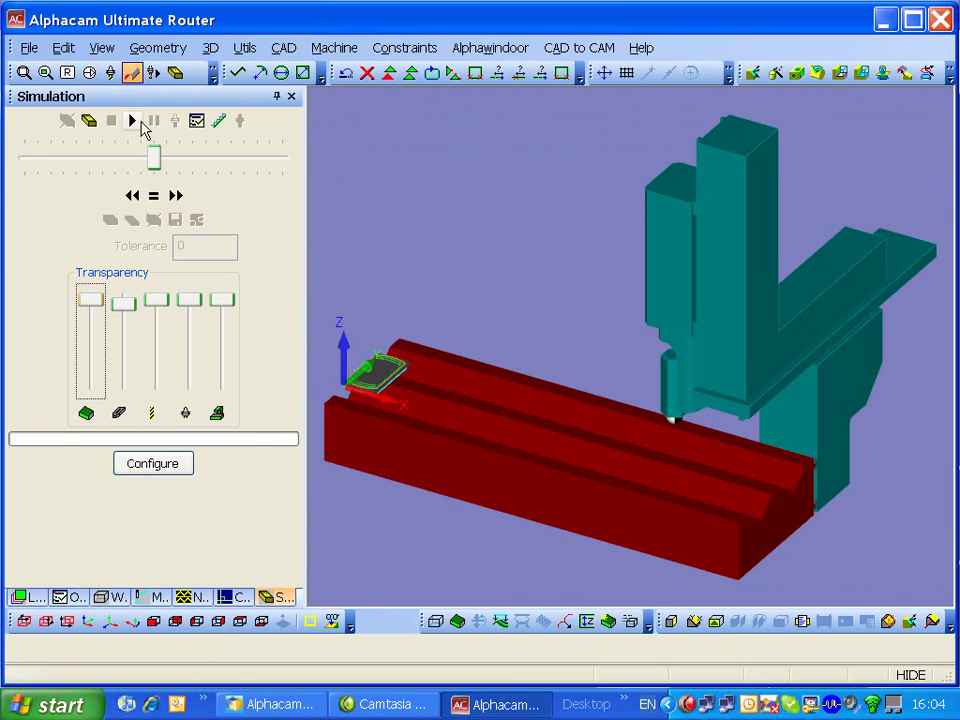
left_click(135, 121)
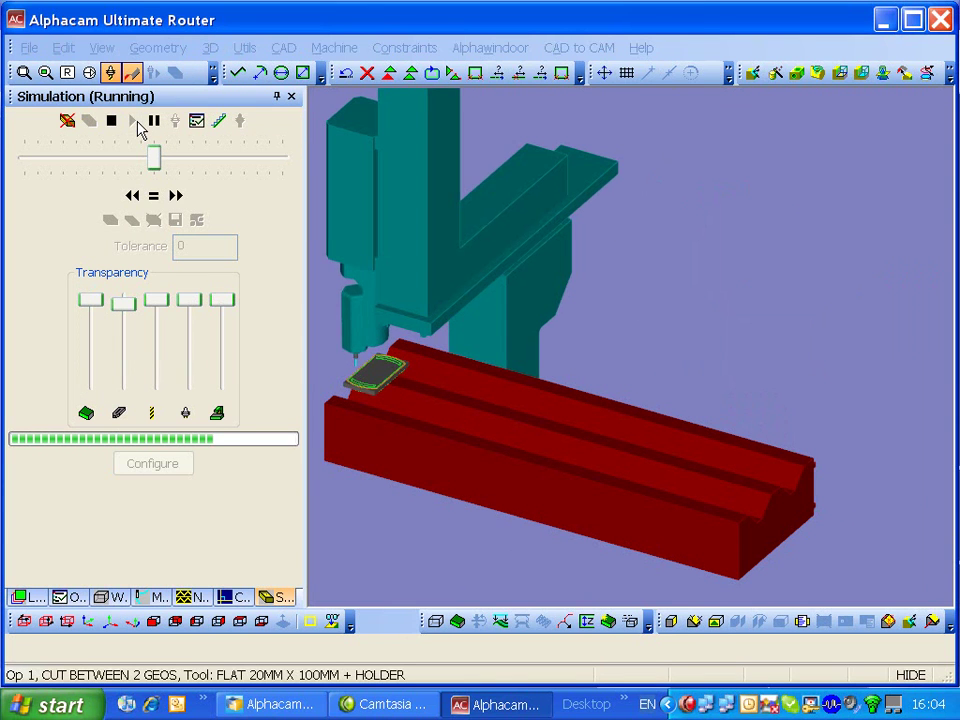
right_click(711, 399)
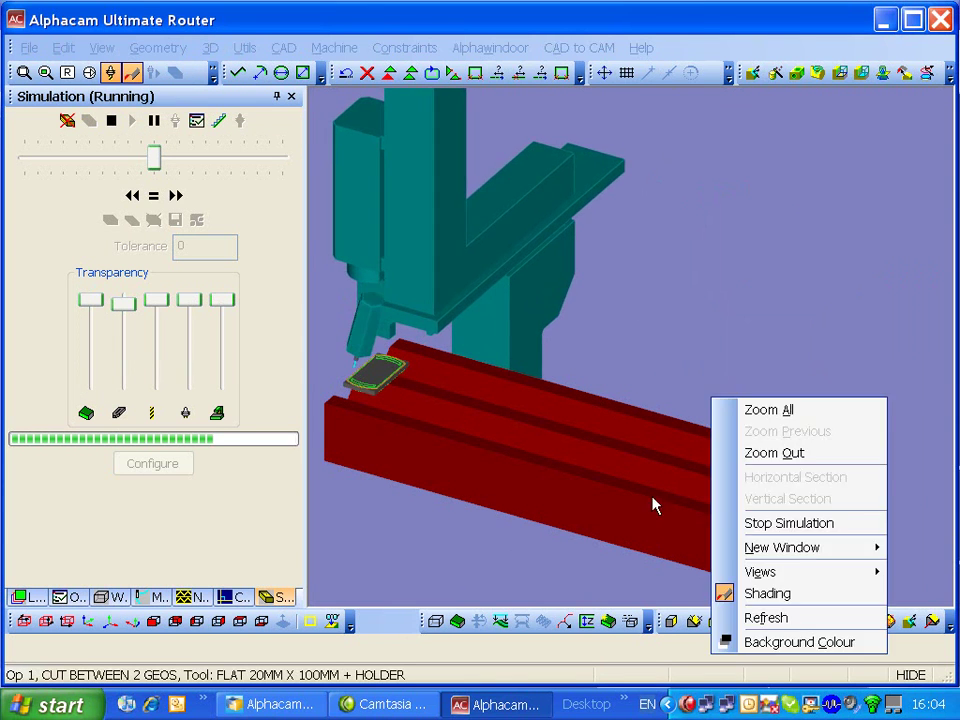
left_click_drag(654, 504, 279, 544)
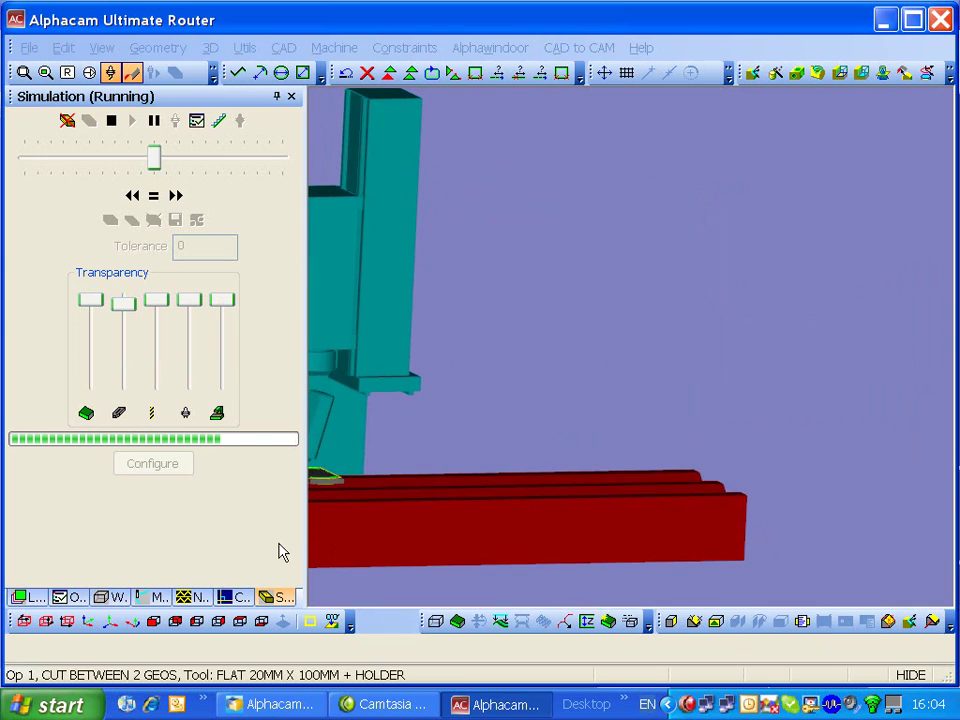
left_click_drag(406, 537, 381, 499)
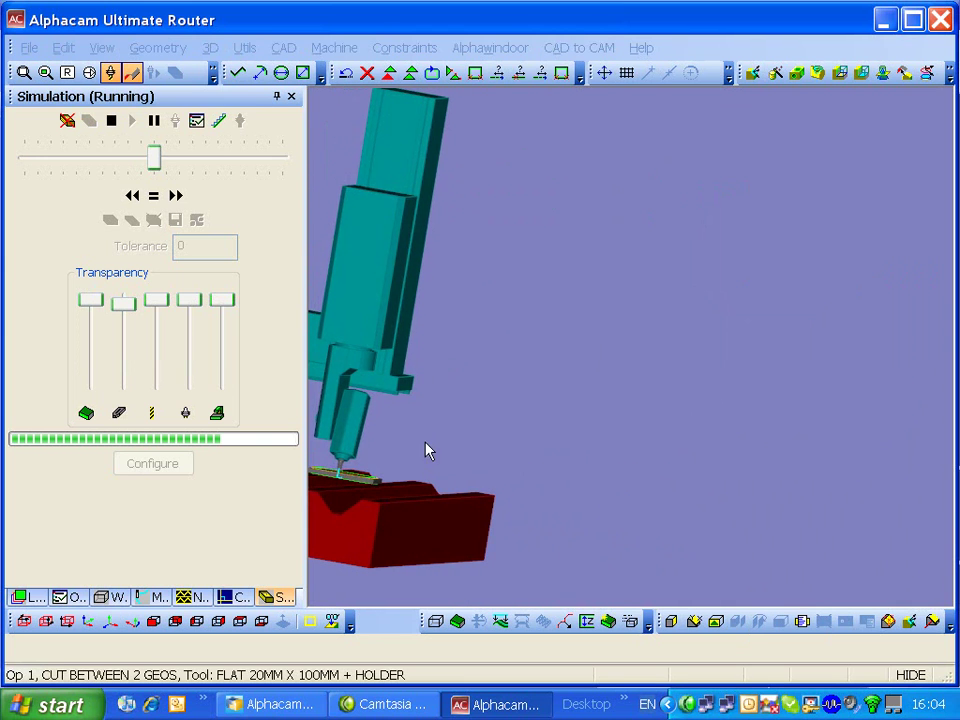
left_click_drag(426, 443, 441, 443)
middle_click_drag(441, 443, 621, 406)
middle_click_drag(497, 316, 492, 347)
left_click_drag(492, 347, 428, 462)
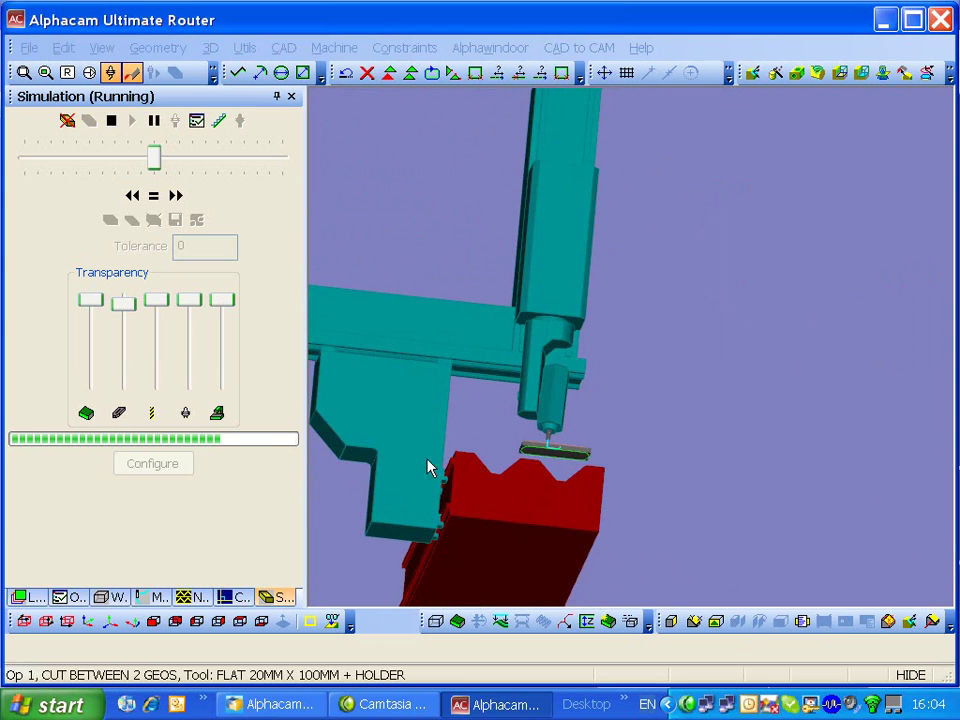
middle_click_drag(428, 462, 425, 523)
left_click_drag(455, 436, 439, 439)
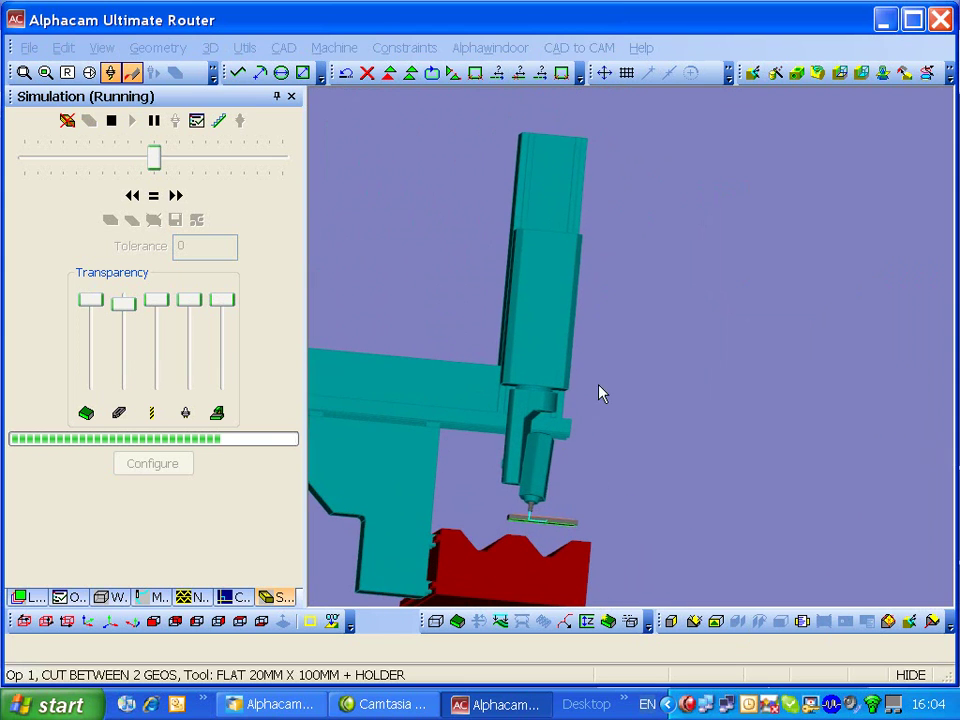
mouse_move(600, 392)
left_mouse_down()
mouse_move(540, 398)
mouse_move(602, 379)
left_mouse_up()
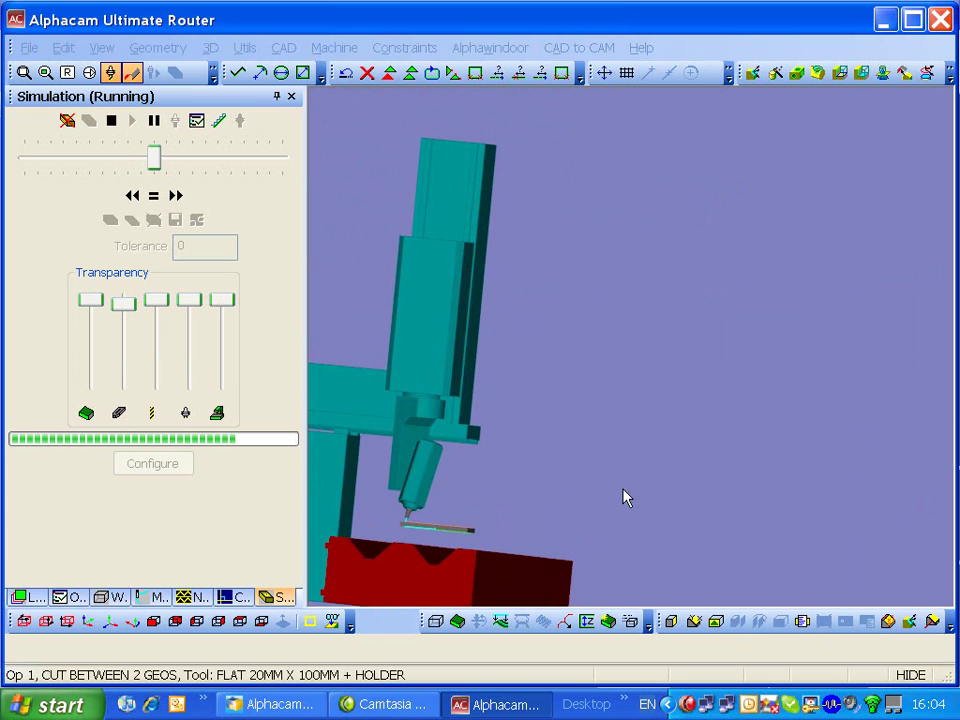
left_click_drag(624, 489, 540, 489)
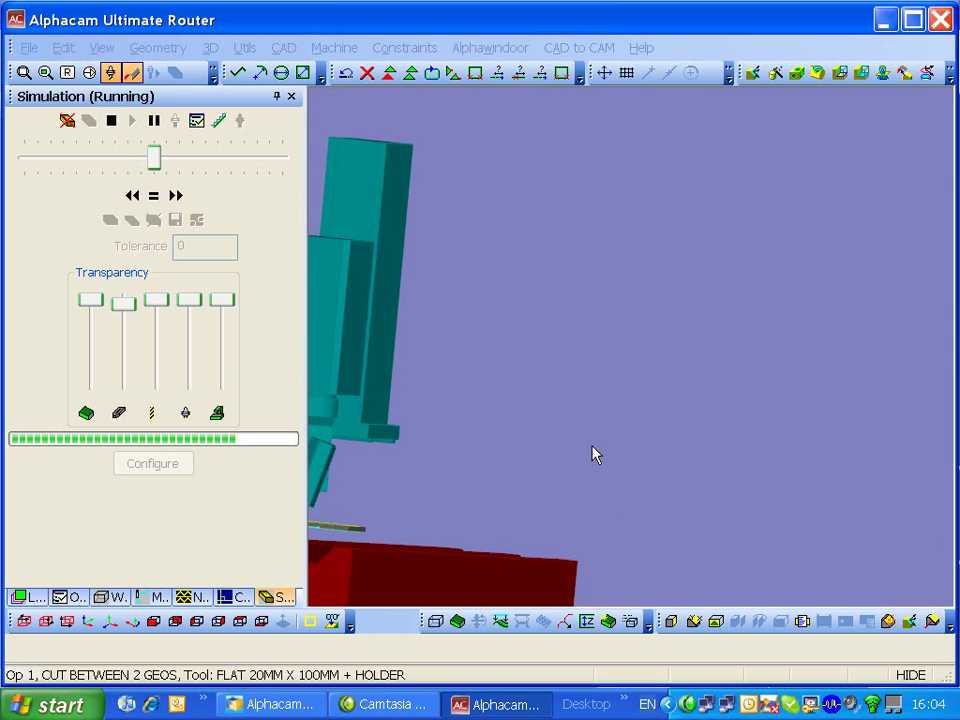
left_click(88, 621)
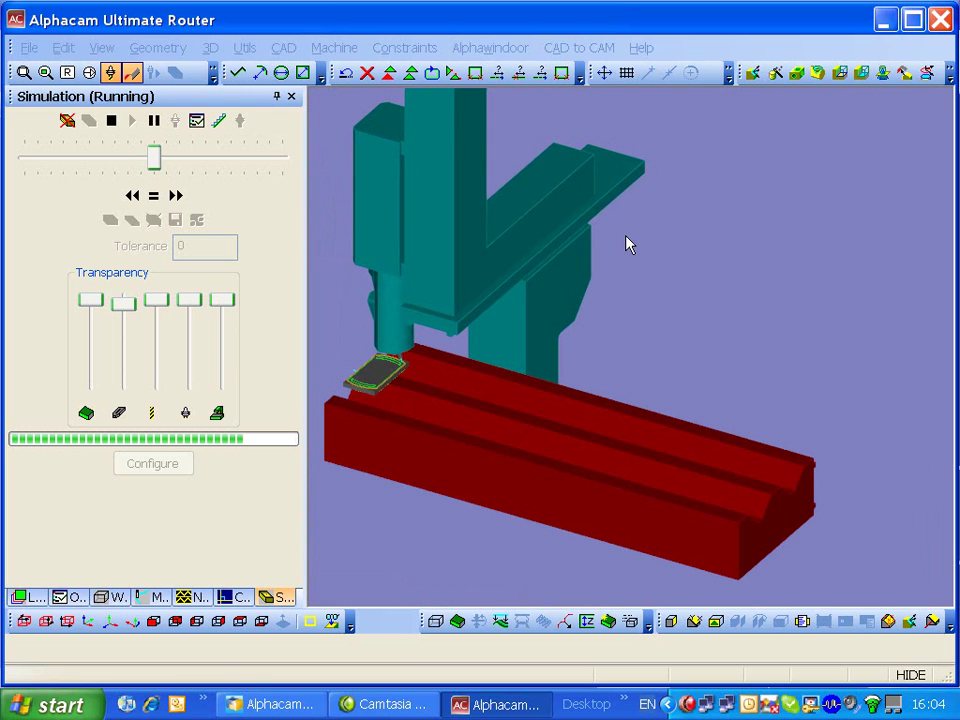
left_click(111, 120)
Step: Bring up the commands for defining and positioning the machine's clamps and fixtures
left_click(330, 50)
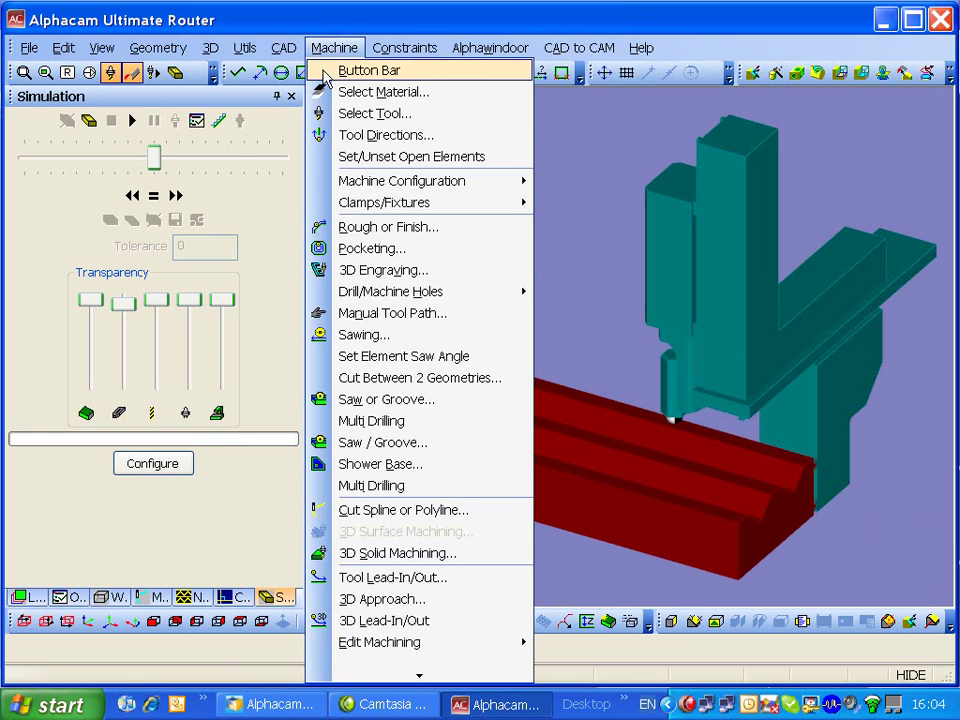
mouse_move(368, 212)
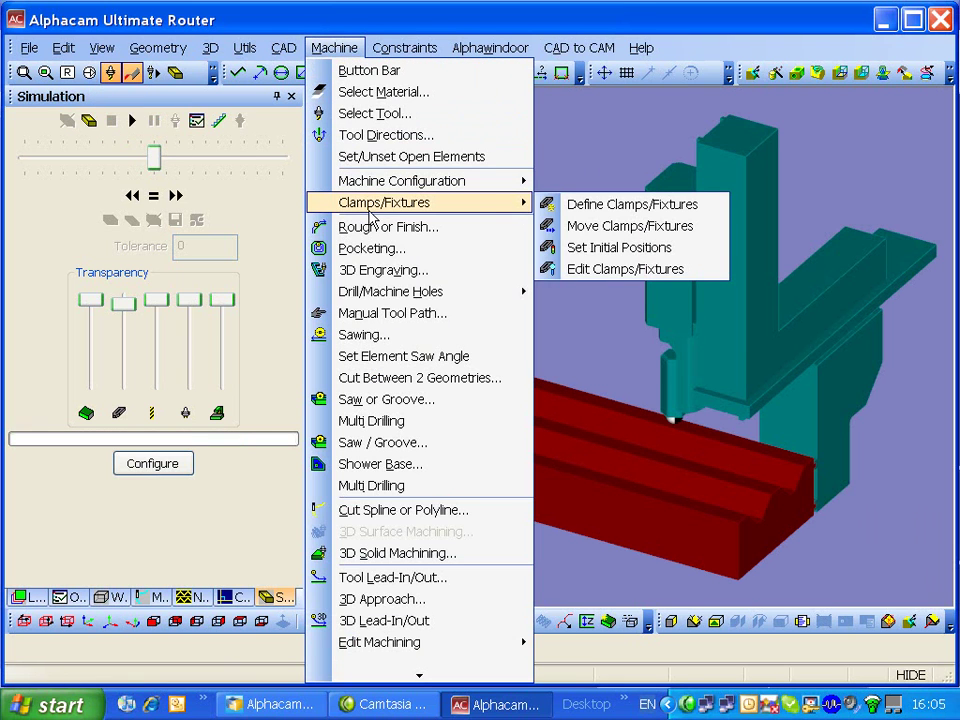